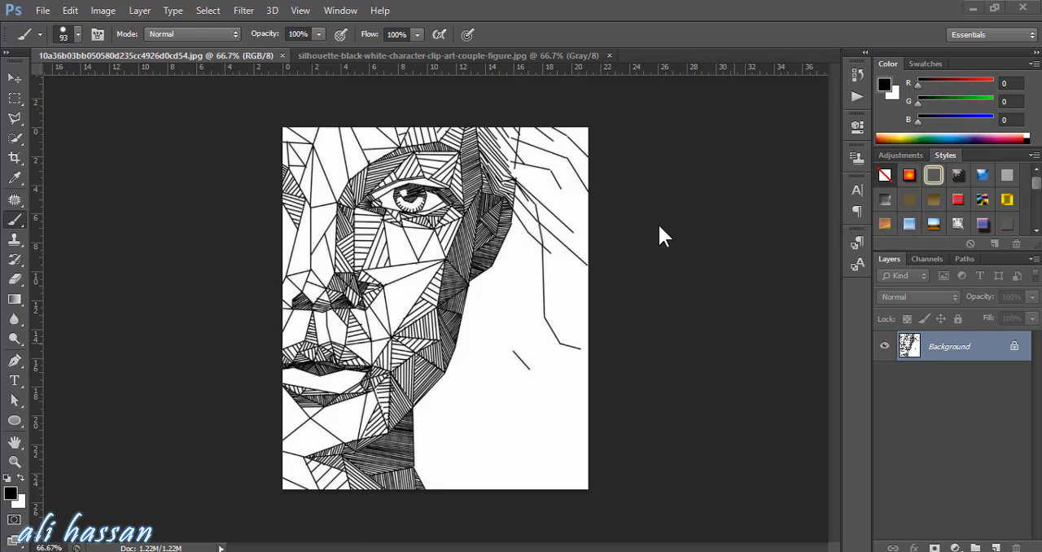
Bring up the list of recorded actions
{"action": "left_click", "coordinate": [340, 13]}
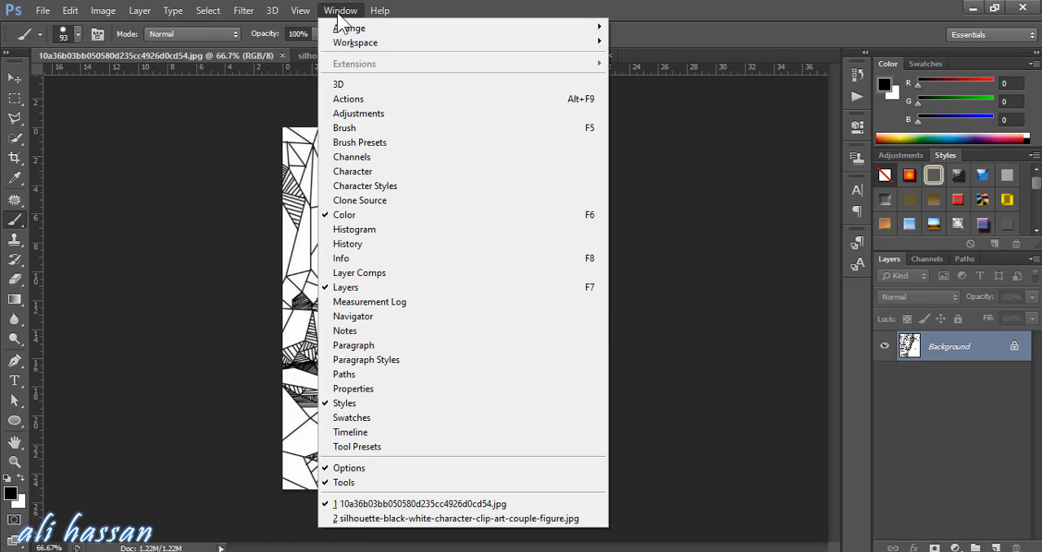
{"action": "key", "text": "Up"}
{"action": "key", "text": "Up"}
{"action": "key", "text": "Up"}
{"action": "key", "text": "Up"}
{"action": "key", "text": "Up"}
{"action": "key", "text": "Up"}
{"action": "key", "text": "Up"}
{"action": "key", "text": "Down"}
{"action": "key", "text": "Down"}
{"action": "key", "text": "Down"}
{"action": "key", "text": "Down"}
{"action": "key", "text": "Down"}
{"action": "key", "text": "Down"}
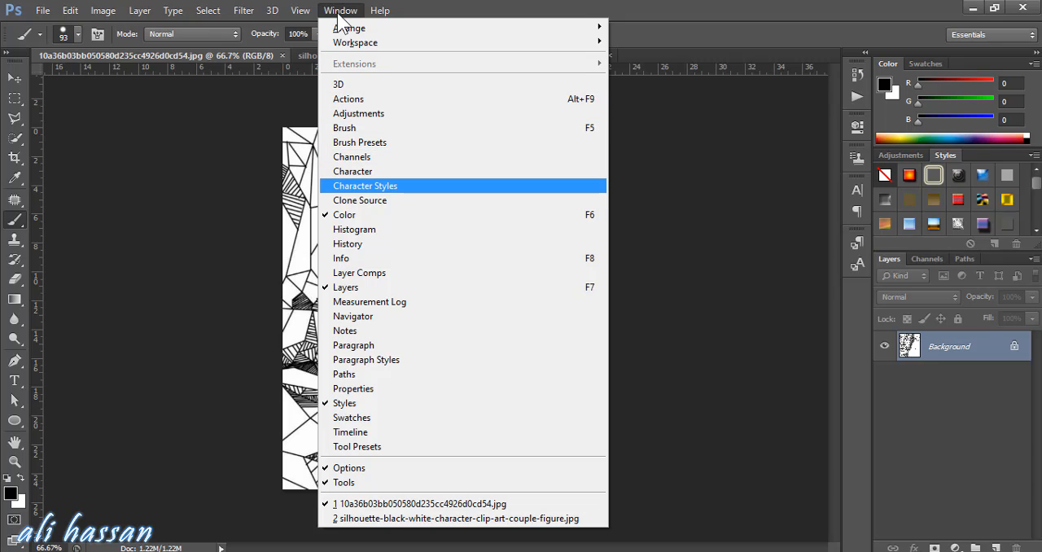
{"action": "key", "text": "Up"}
{"action": "key", "text": "Up"}
{"action": "key", "text": "Up"}
{"action": "key", "text": "Up"}
{"action": "key", "text": "Up"}
{"action": "key", "text": "Up"}
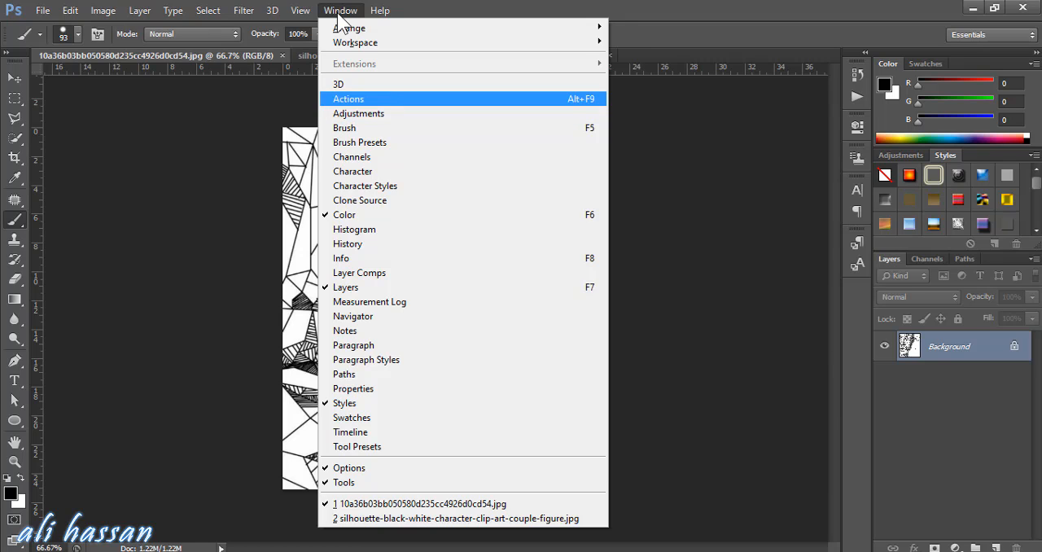
{"action": "key", "text": "Return"}
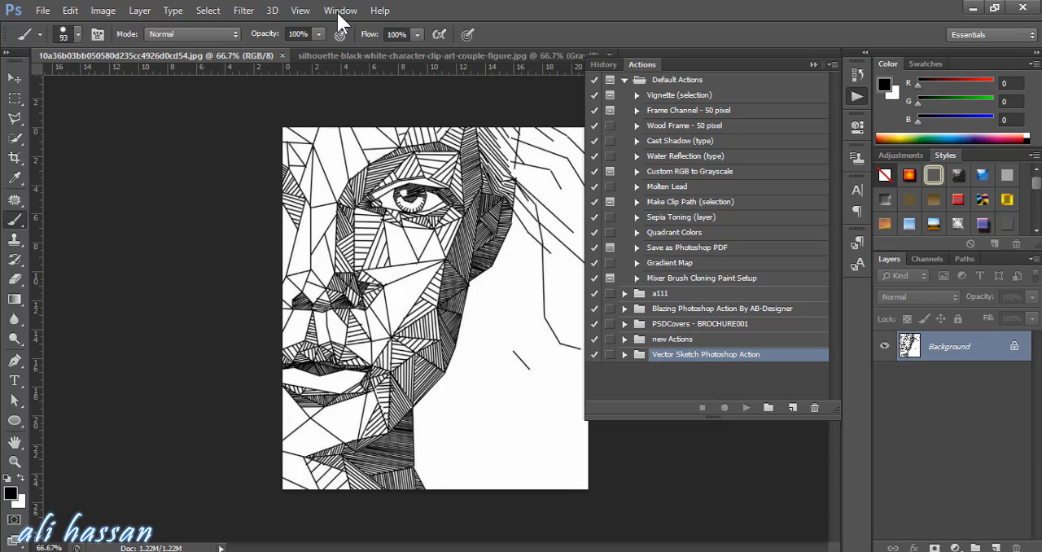
Load the Fibrum.atn action file and select its Fibrum VAR 1 action
{"action": "left_click", "coordinate": [832, 64]}
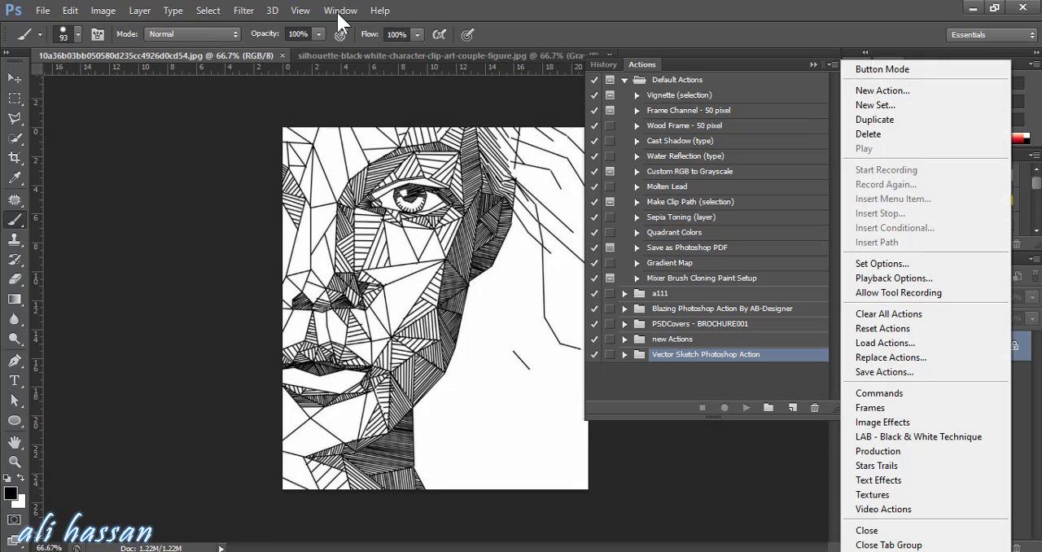
{"action": "left_click", "coordinate": [886, 343]}
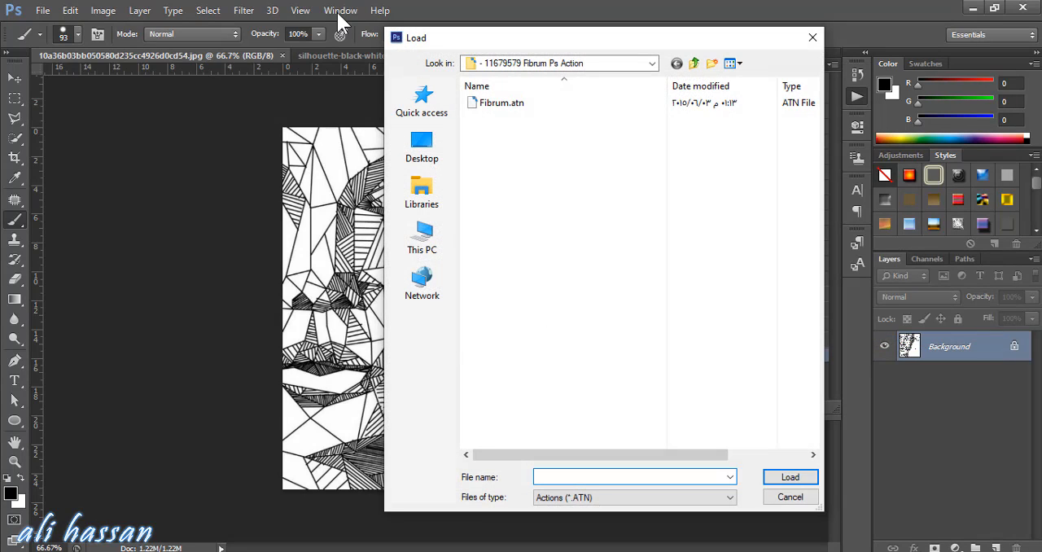
{"action": "left_click", "coordinate": [501, 102]}
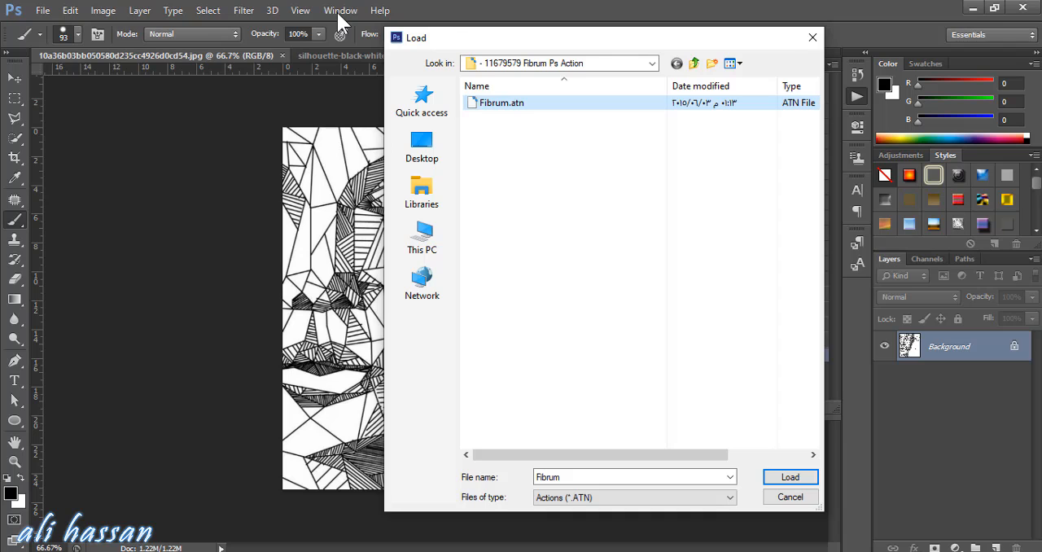
{"action": "left_click", "coordinate": [789, 477]}
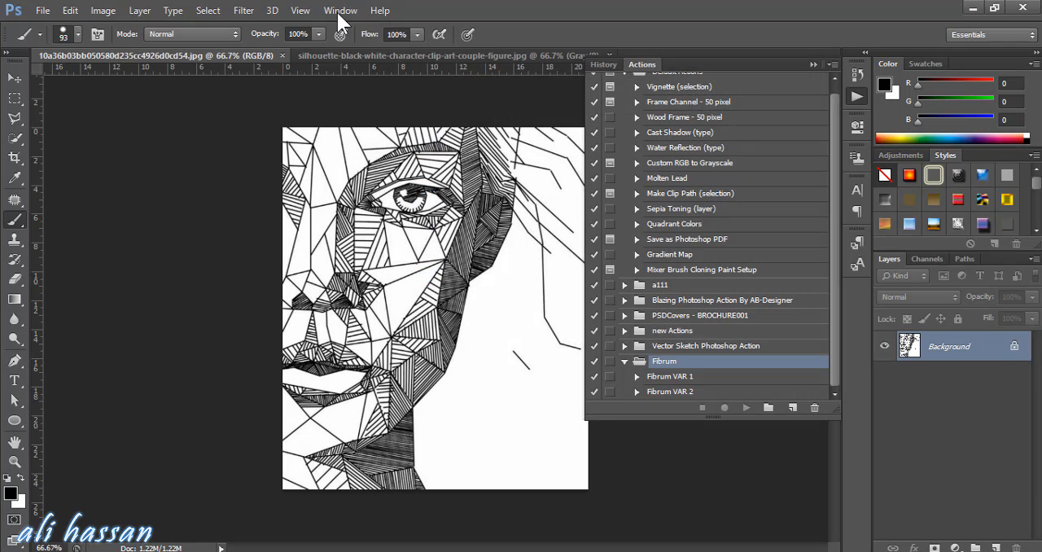
{"action": "left_click", "coordinate": [670, 376]}
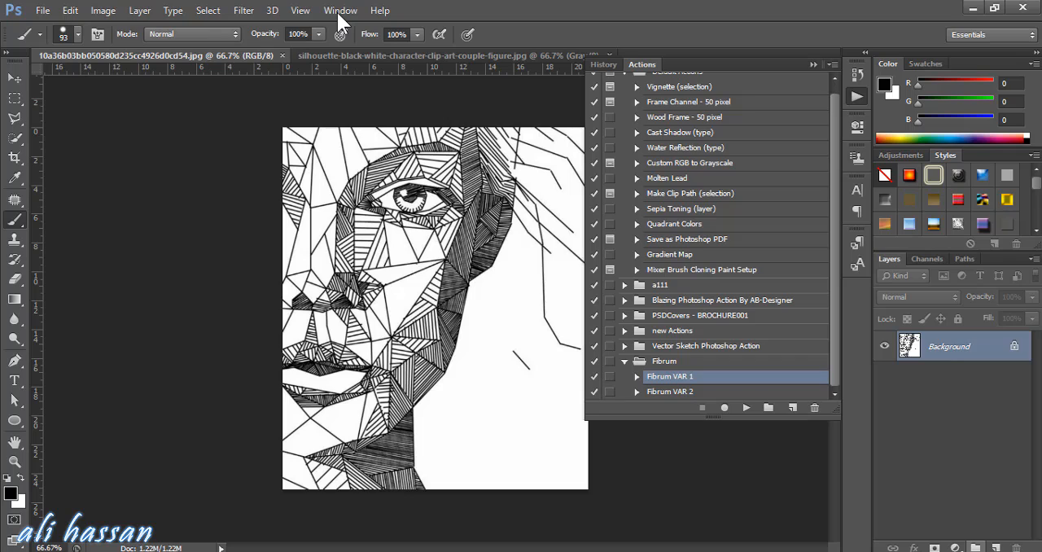
Add a new empty layer named mask above the Background layer and put the list of actions away
{"action": "left_click", "coordinate": [975, 547]}
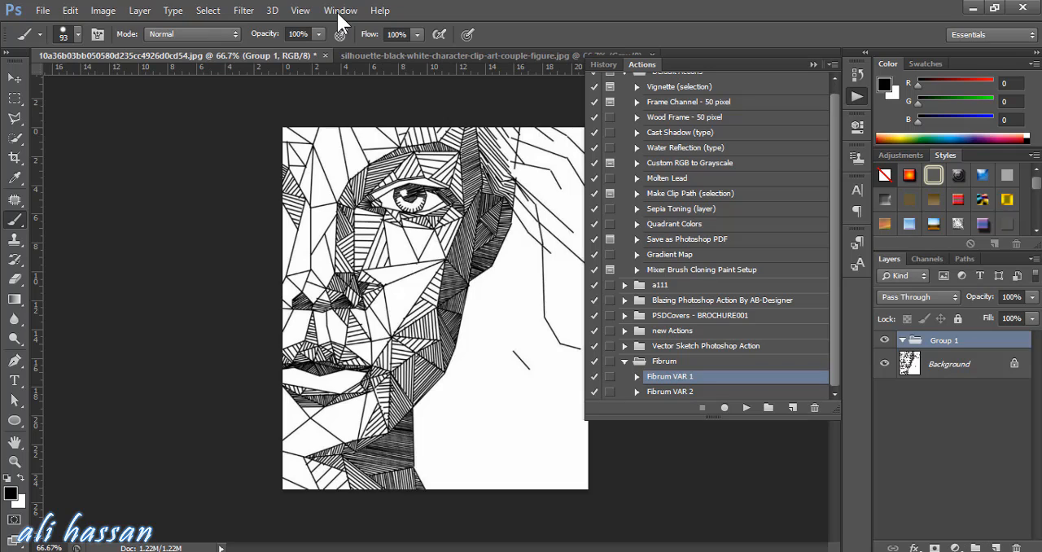
{"action": "key", "text": "ctrl+z"}
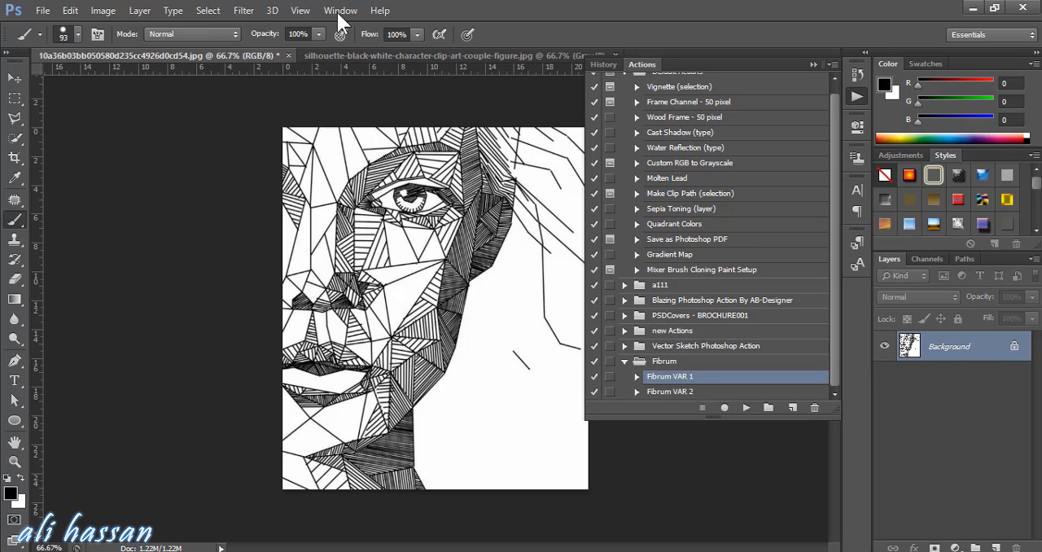
{"action": "left_click", "coordinate": [995, 547]}
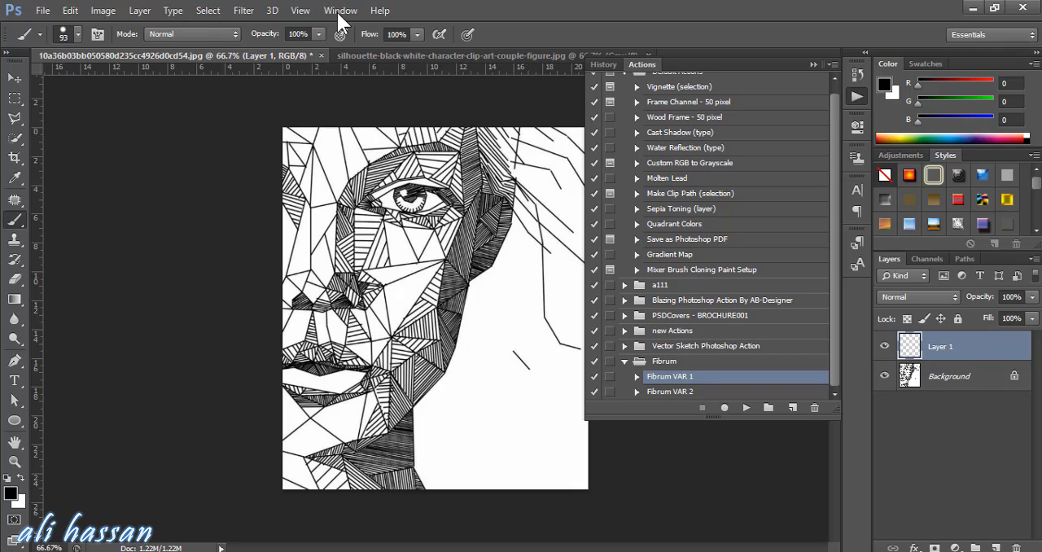
{"action": "double_click", "coordinate": [940, 346]}
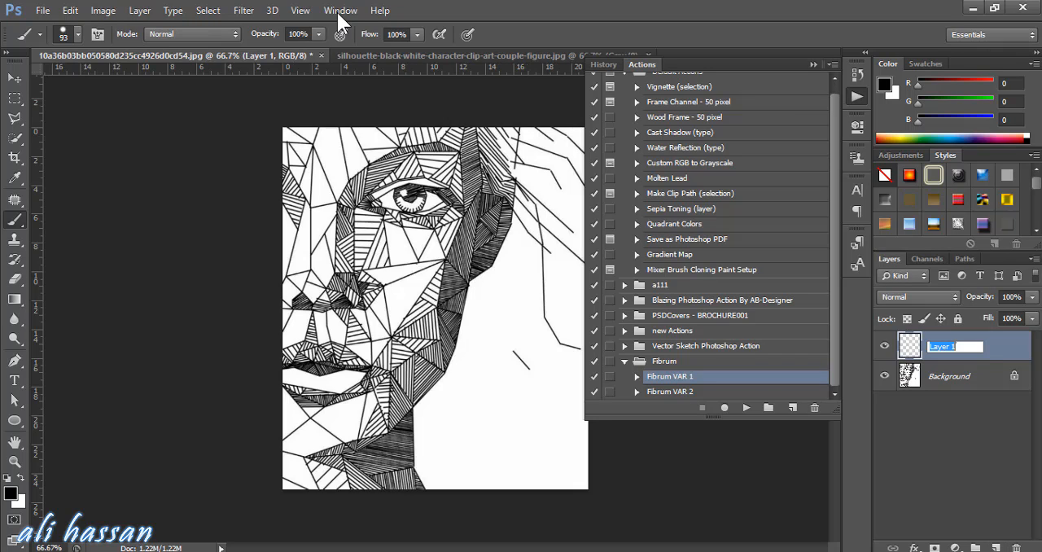
{"action": "type", "text": "mask"}
{"action": "left_click", "coordinate": [951, 456]}
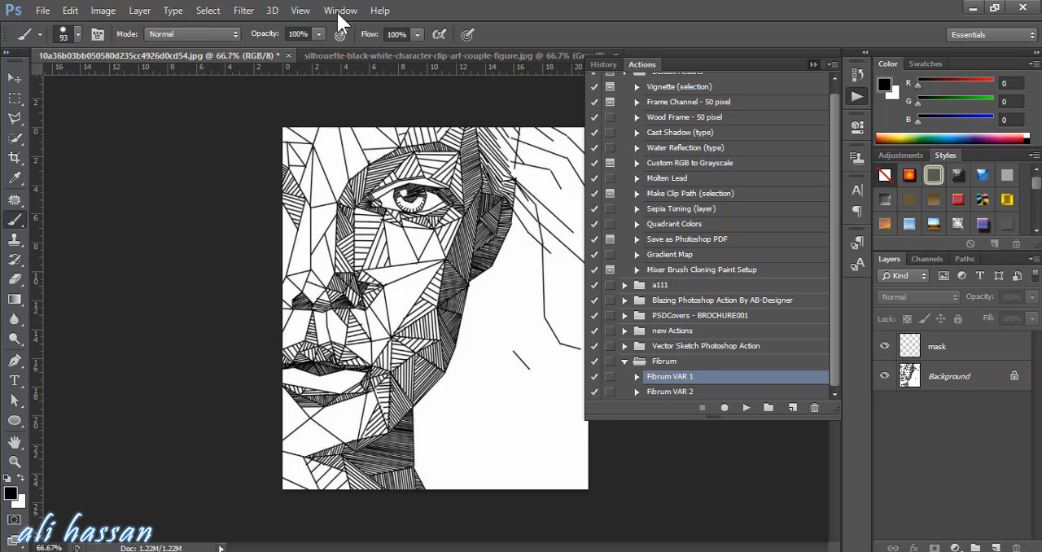
{"action": "left_click", "coordinate": [813, 64]}
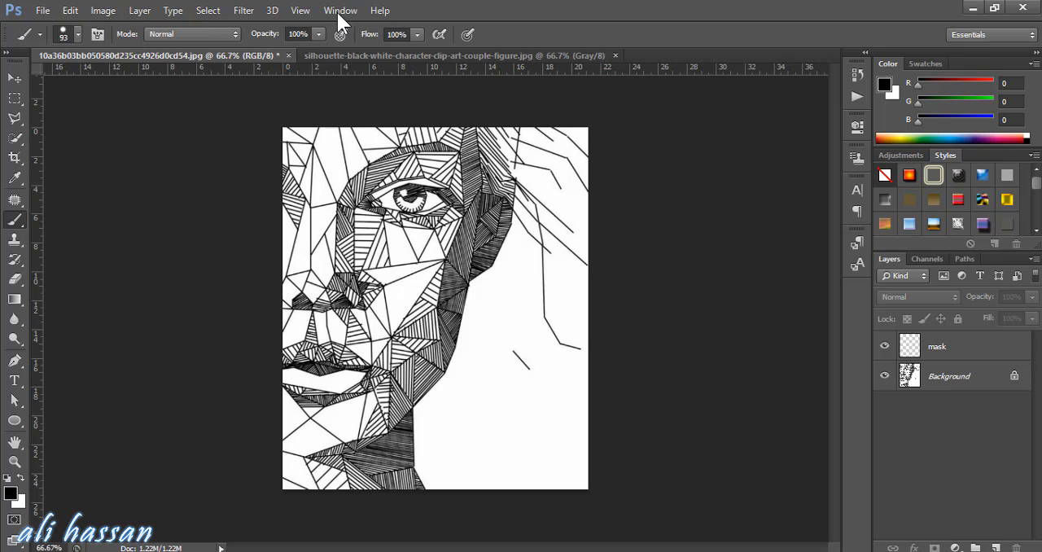
Select the face on the Background layer with the Quick Selection tool, from the forehead down to the chin
{"action": "key", "text": "w"}
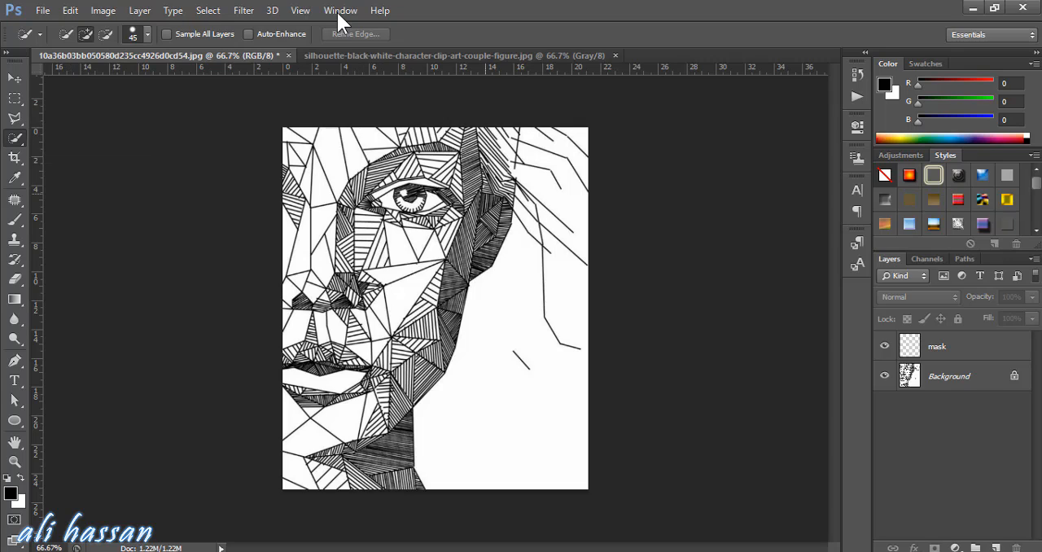
{"action": "key", "text": "alt+["}
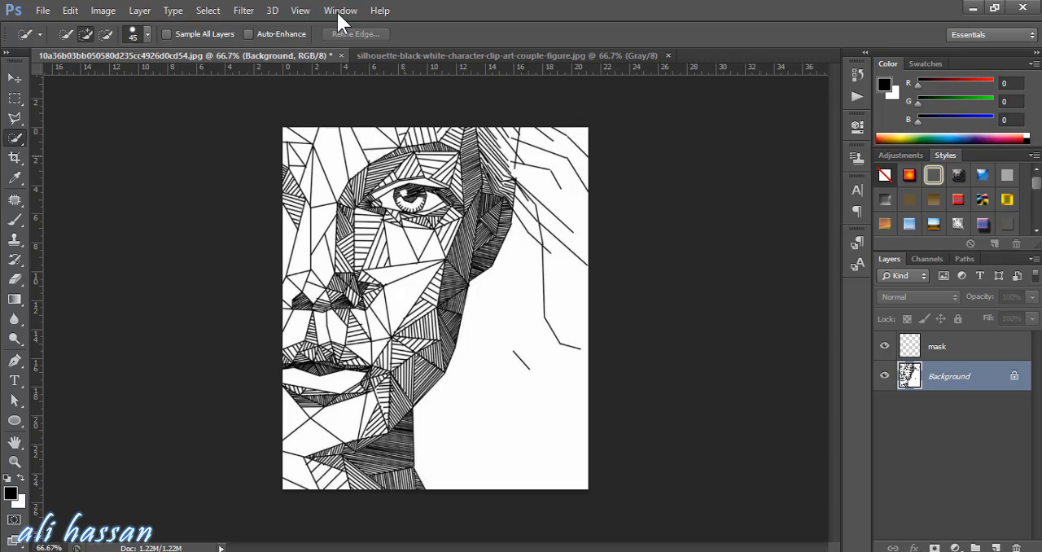
{"action": "left_click", "coordinate": [466, 148]}
{"action": "mouse_move", "coordinate": [465, 148]}
{"action": "left_mouse_down"}
{"action": "mouse_move", "coordinate": [284, 153]}
{"action": "mouse_move", "coordinate": [301, 268]}
{"action": "mouse_move", "coordinate": [321, 244]}
{"action": "mouse_move", "coordinate": [427, 265]}
{"action": "mouse_move", "coordinate": [427, 314]}
{"action": "mouse_move", "coordinate": [382, 358]}
{"action": "mouse_move", "coordinate": [280, 422]}
{"action": "mouse_move", "coordinate": [340, 350]}
{"action": "mouse_move", "coordinate": [285, 393]}
{"action": "left_mouse_up"}
{"action": "mouse_move", "coordinate": [288, 358]}
{"action": "left_mouse_down"}
{"action": "mouse_move", "coordinate": [315, 321]}
{"action": "mouse_move", "coordinate": [322, 290]}
{"action": "left_mouse_up"}
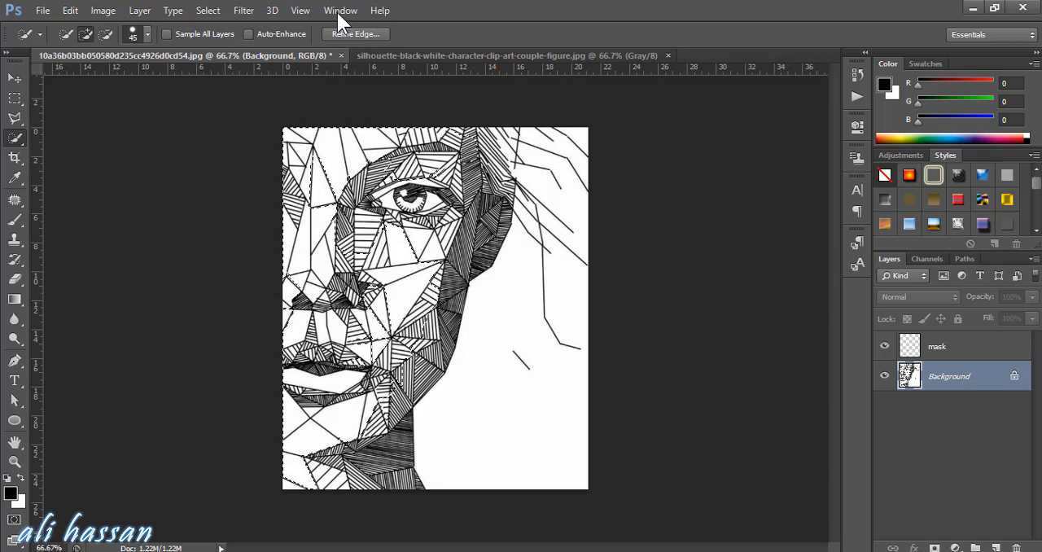
Paint the selected face area black with the Brush tool on the mask layer, then clear the selection
{"action": "key", "text": "alt+bracketright"}
{"action": "key", "text": "g"}
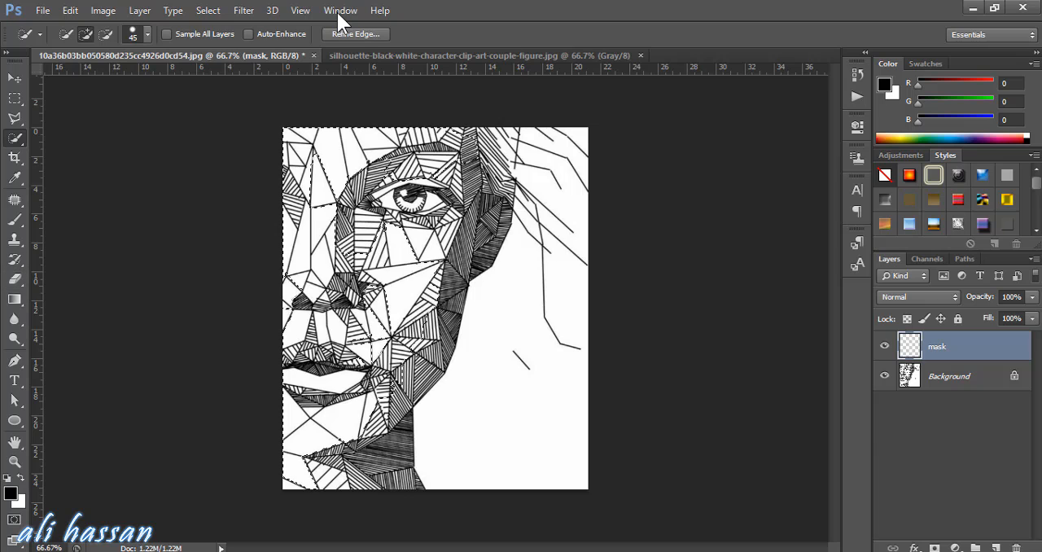
{"action": "key", "text": "b"}
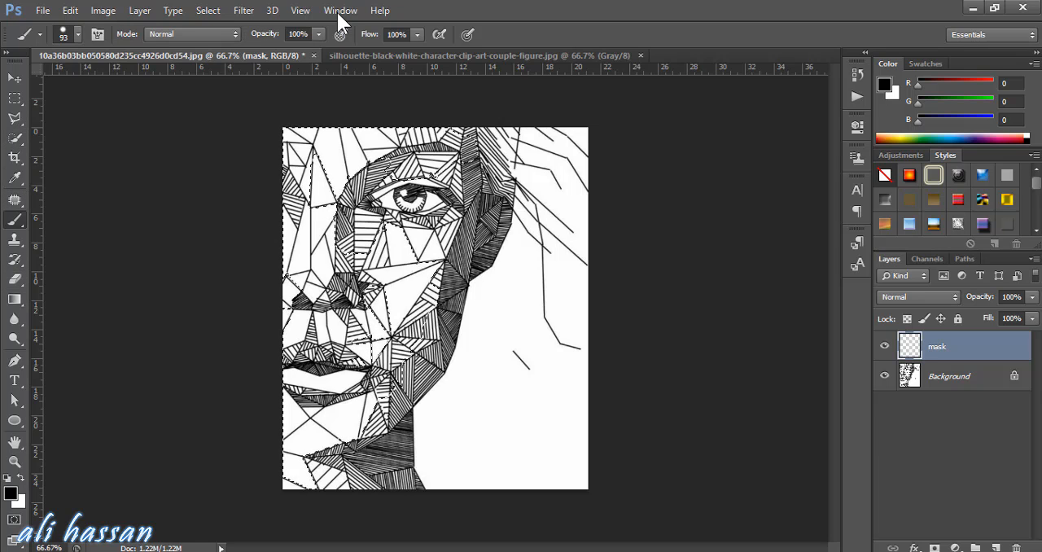
{"action": "key", "text": "Return"}
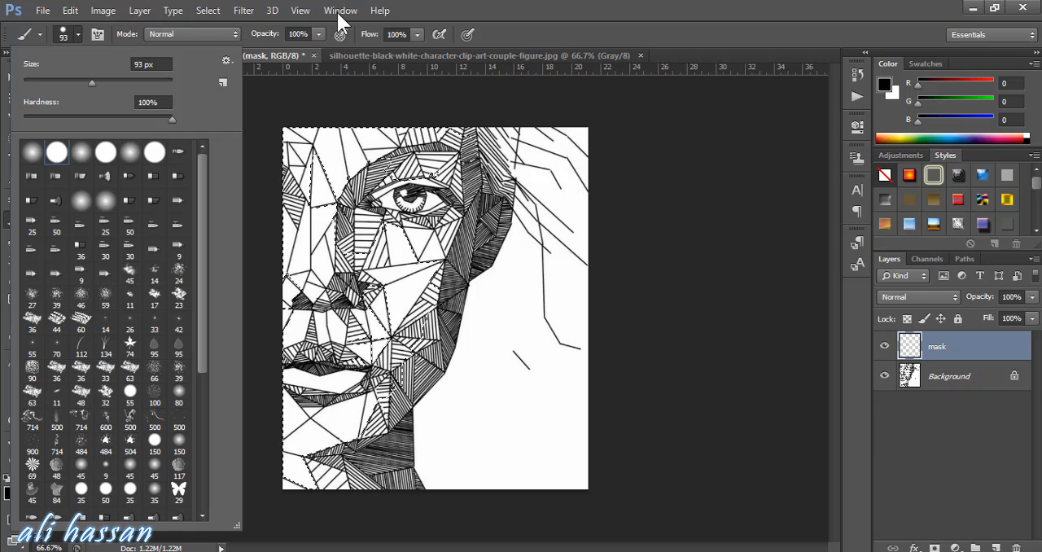
{"action": "key", "text": "Return"}
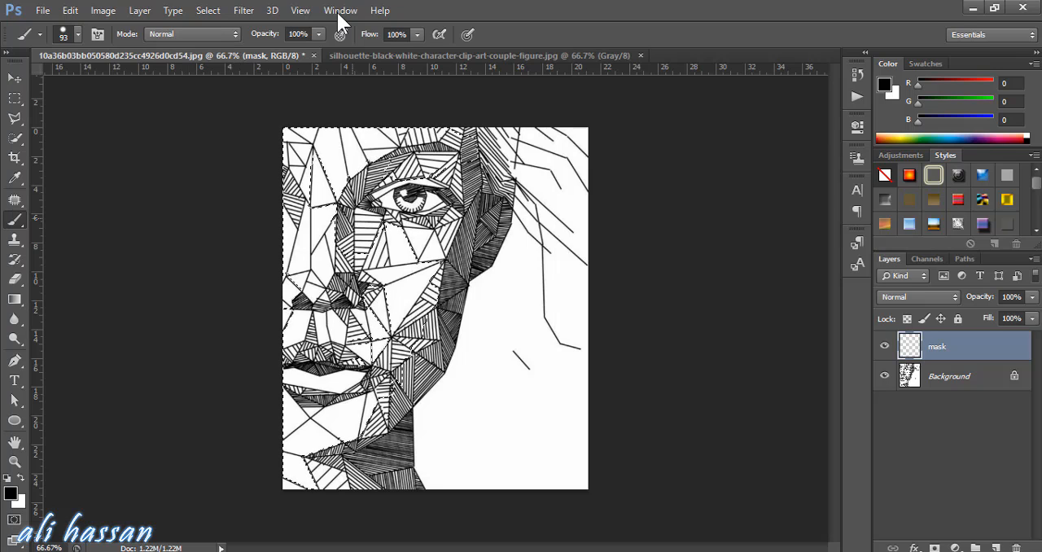
{"action": "left_click", "coordinate": [402, 153]}
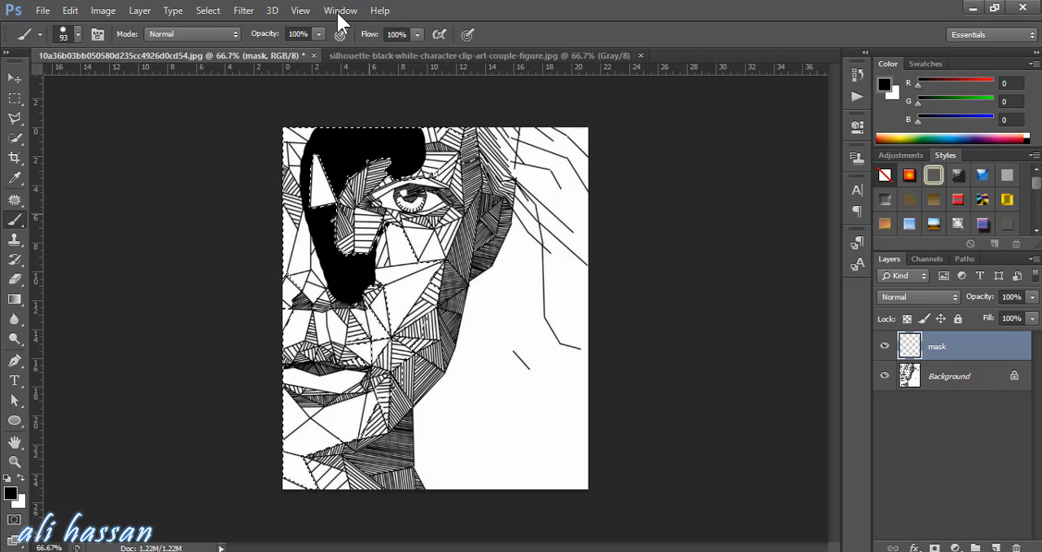
{"action": "mouse_move", "coordinate": [430, 223]}
{"action": "left_mouse_down"}
{"action": "mouse_move", "coordinate": [313, 159]}
{"action": "mouse_move", "coordinate": [317, 115]}
{"action": "left_mouse_up"}
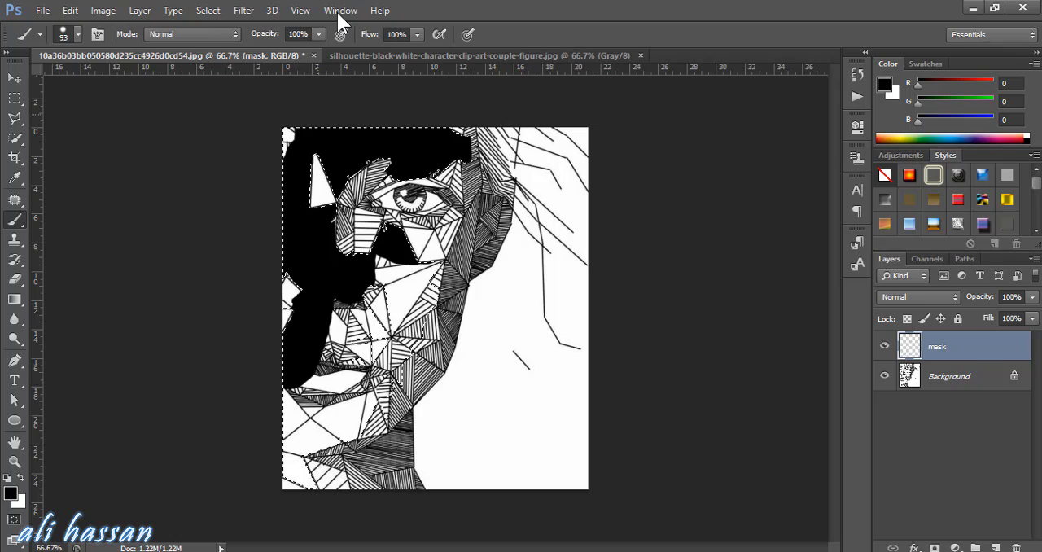
{"action": "mouse_move", "coordinate": [323, 388]}
{"action": "left_mouse_down"}
{"action": "mouse_move", "coordinate": [376, 294]}
{"action": "mouse_move", "coordinate": [415, 281]}
{"action": "mouse_move", "coordinate": [452, 153]}
{"action": "left_mouse_up"}
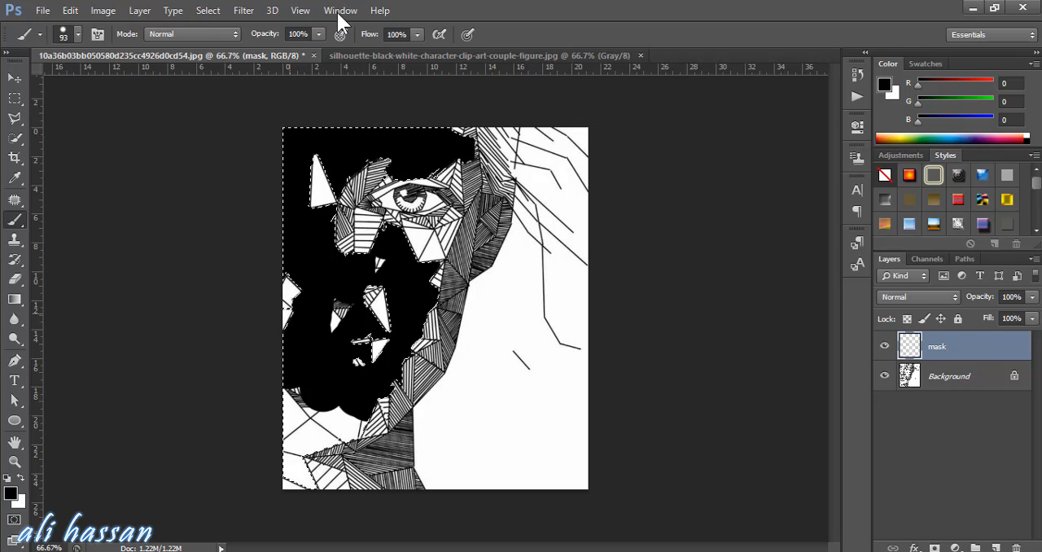
{"action": "mouse_move", "coordinate": [337, 407]}
{"action": "left_mouse_down"}
{"action": "mouse_move", "coordinate": [344, 432]}
{"action": "mouse_move", "coordinate": [316, 437]}
{"action": "mouse_move", "coordinate": [298, 419]}
{"action": "mouse_move", "coordinate": [294, 470]}
{"action": "left_mouse_up"}
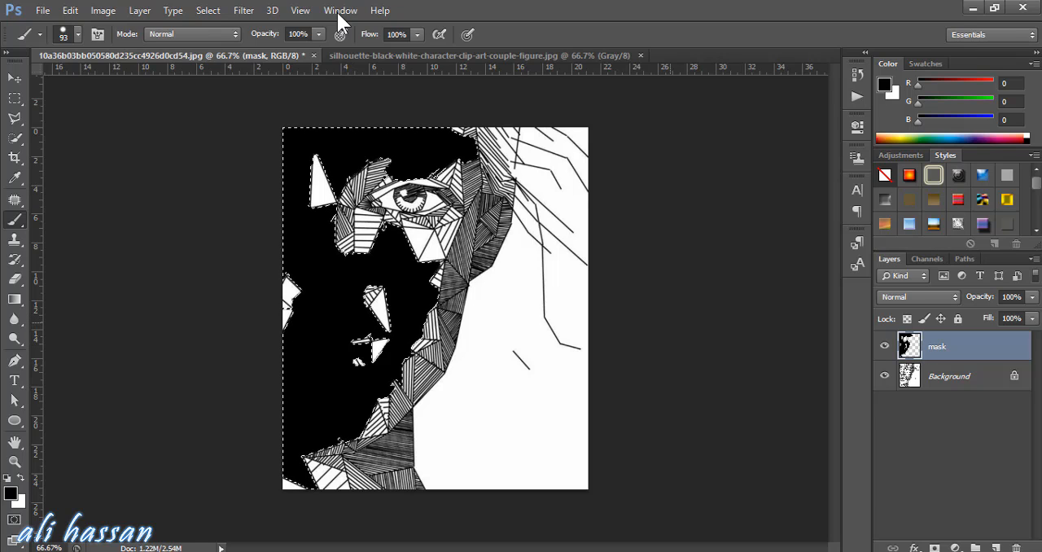
{"action": "key", "text": "ctrl+d"}
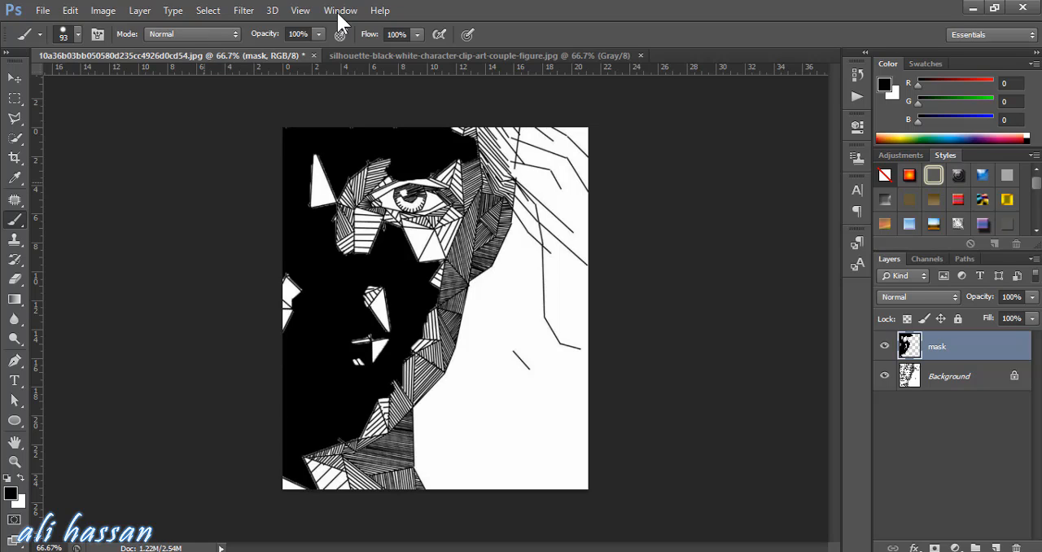
Quick-select the unpainted gaps around the nose, mouth, forehead and neck on the Background layer, and make the mask layer active
{"action": "key", "text": "alt+bracketleft"}
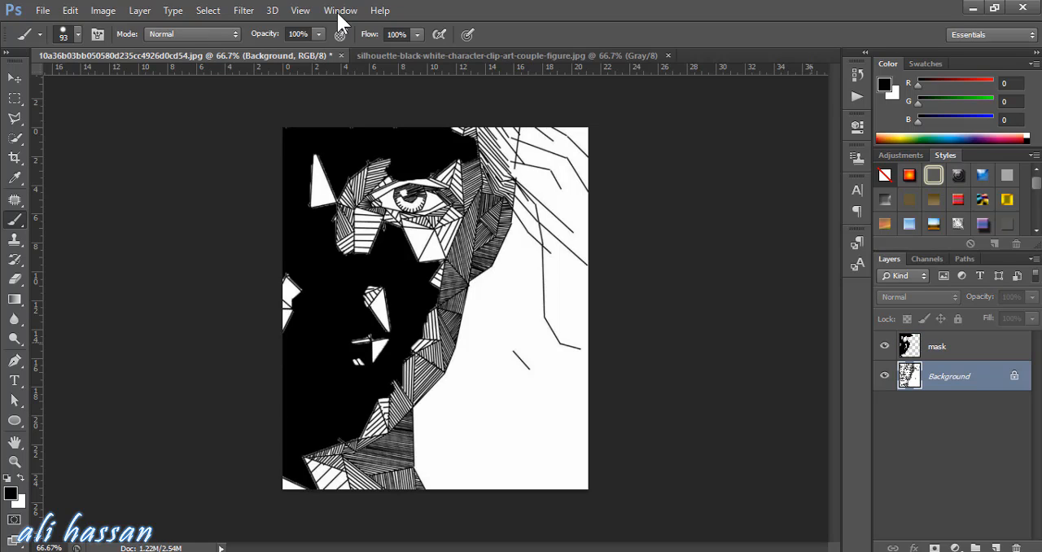
{"action": "key", "text": "w"}
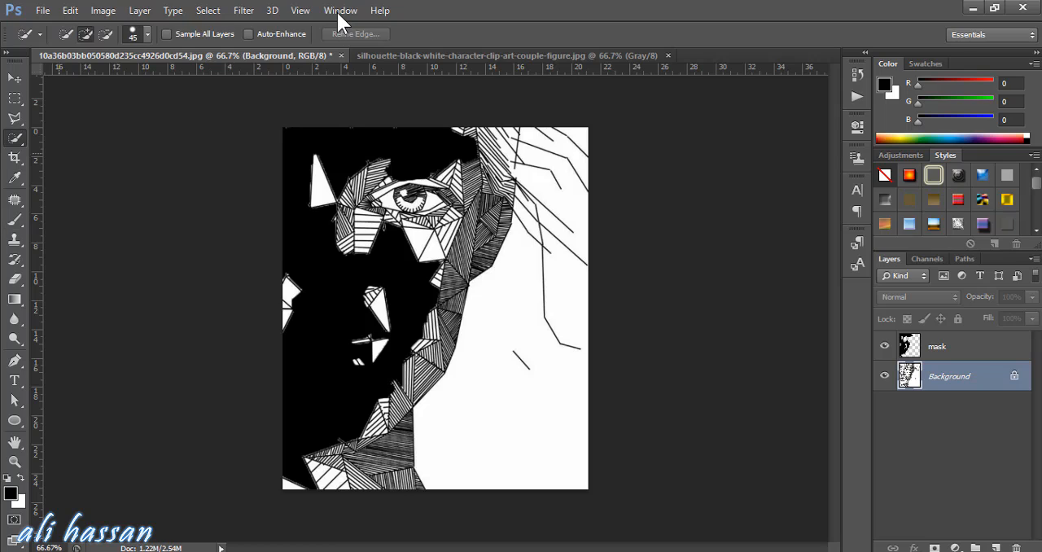
{"action": "left_click", "coordinate": [371, 298]}
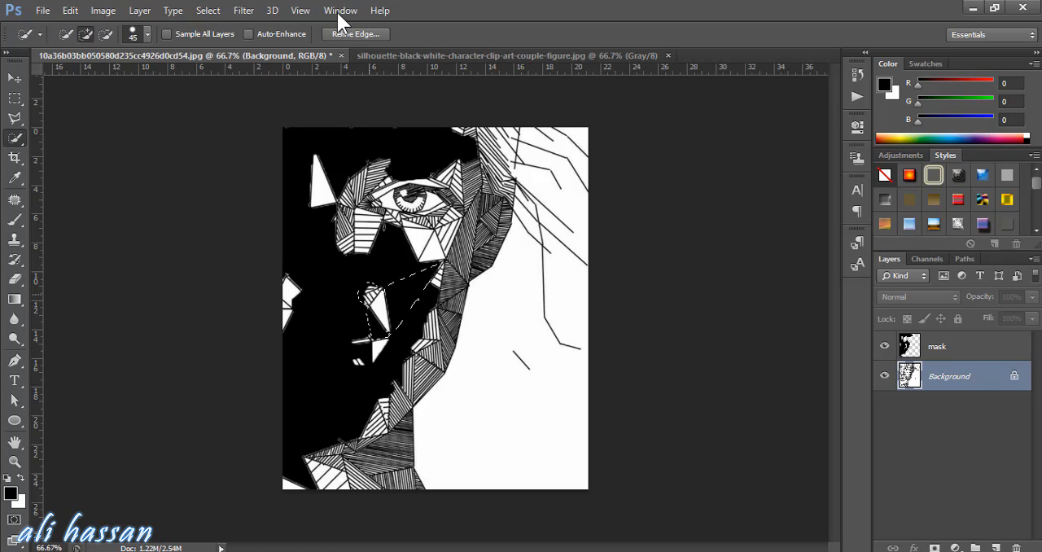
{"action": "left_click", "coordinate": [379, 349]}
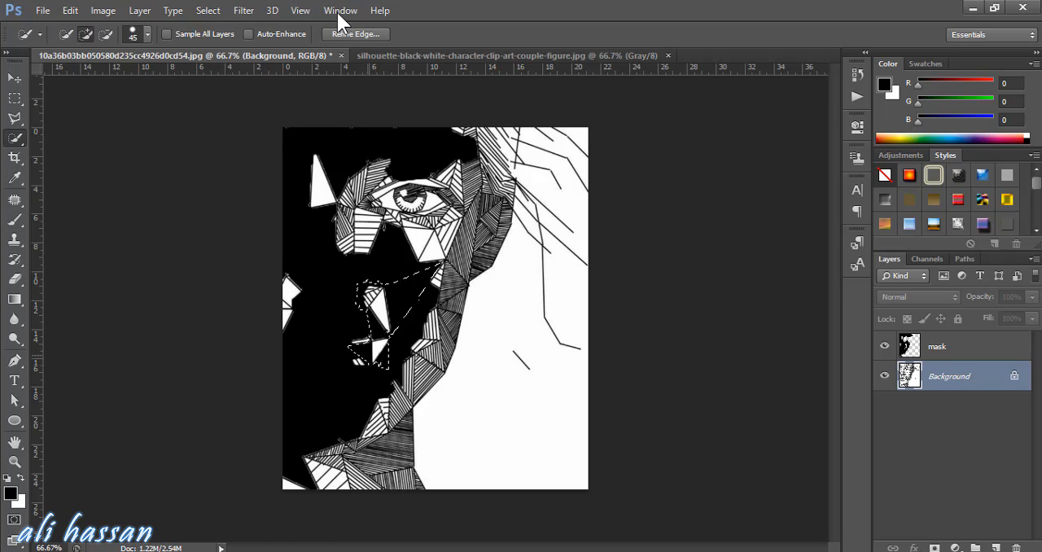
{"action": "left_click", "coordinate": [358, 360]}
{"action": "left_click", "coordinate": [352, 332]}
{"action": "left_click", "coordinate": [374, 364]}
{"action": "left_click", "coordinate": [288, 298]}
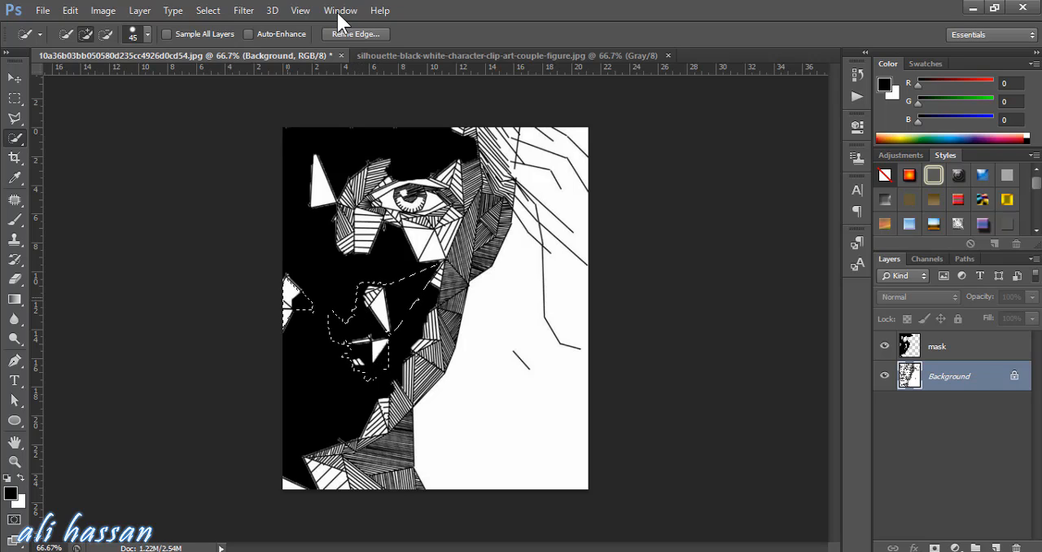
{"action": "left_click", "coordinate": [289, 241]}
{"action": "left_click", "coordinate": [316, 210]}
{"action": "left_click", "coordinate": [294, 477]}
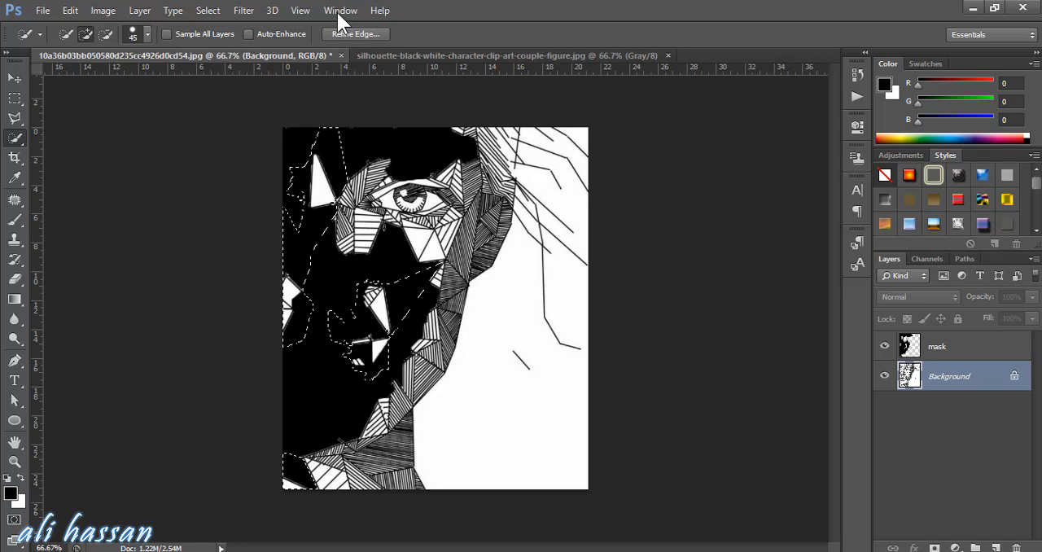
{"action": "left_click", "coordinate": [945, 346]}
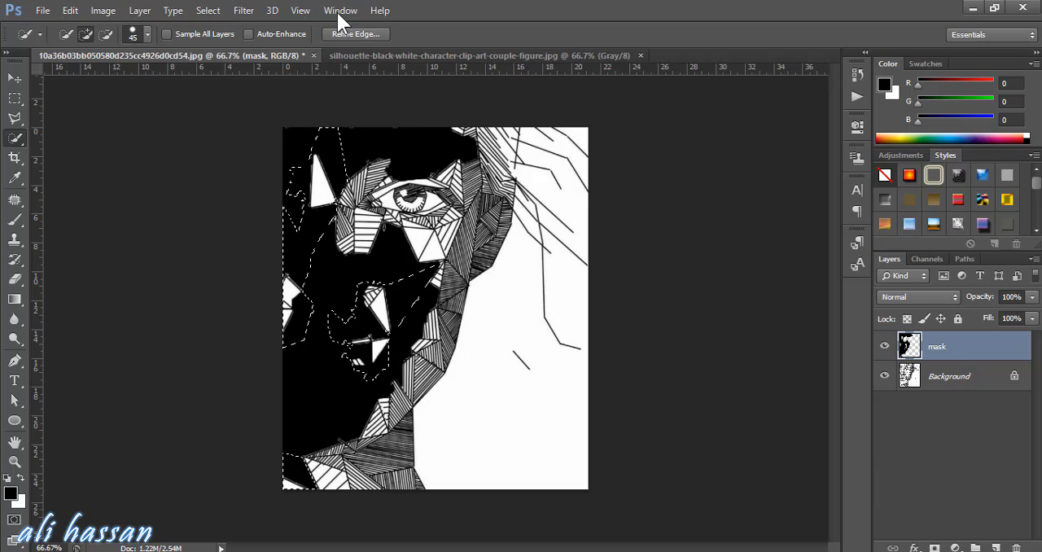
{"action": "key", "text": "i"}
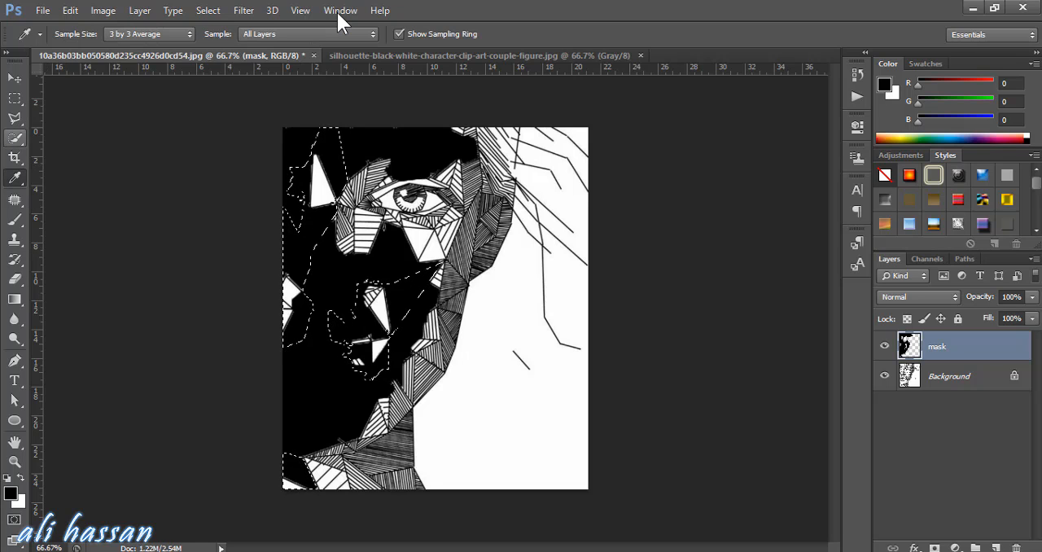
Paint the selected gap at the lower-left of the neck black on the mask layer, clear the selection, and compare with the line art beneath
{"action": "key", "text": "w"}
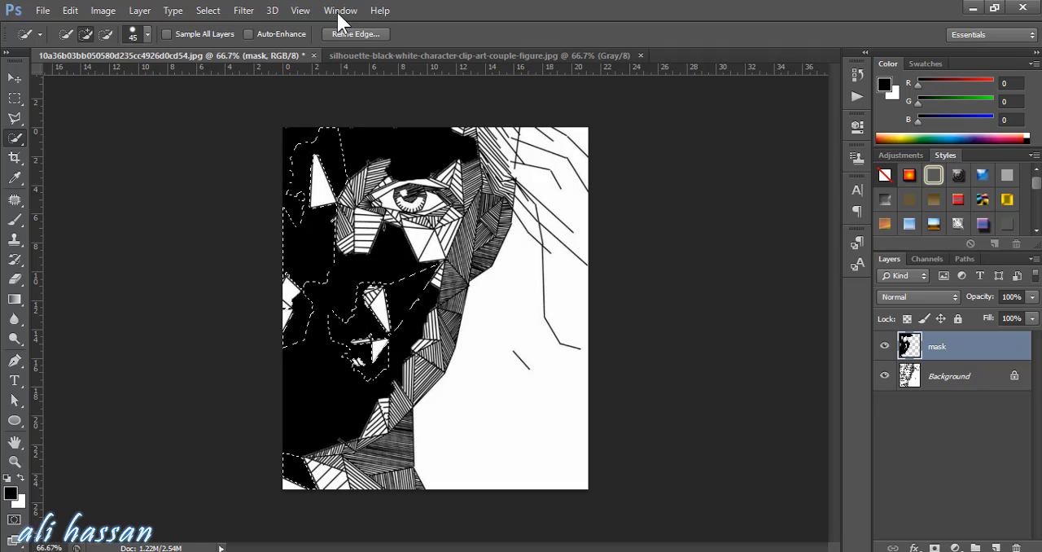
{"action": "key", "text": "b"}
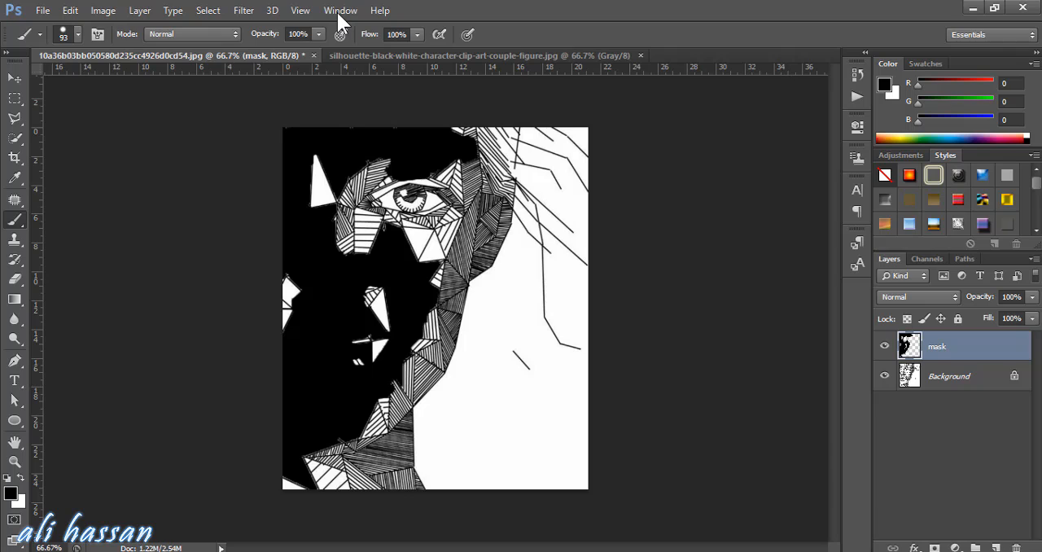
{"action": "key", "text": "ctrl+comma"}
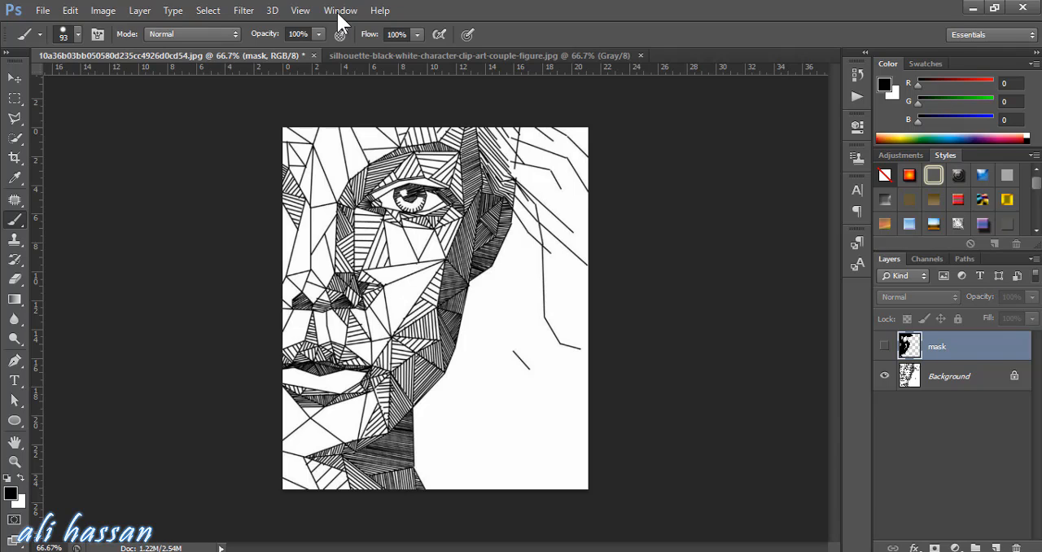
{"action": "key", "text": "ctrl+comma"}
Quick-select the remaining gaps on the forehead, nose and mouth on the Background layer, and make the mask layer active
{"action": "key", "text": "alt+bracketleft"}
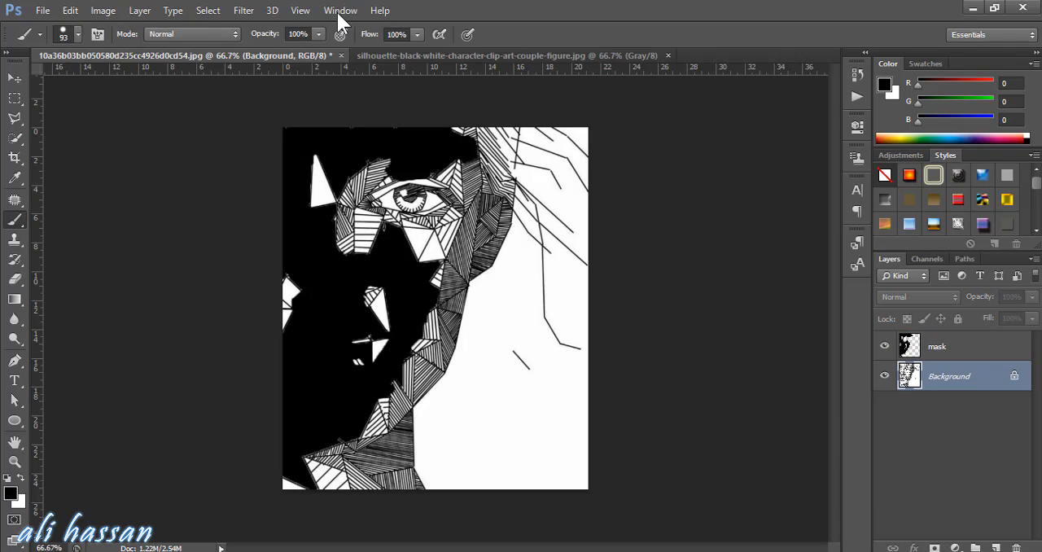
{"action": "key", "text": "w"}
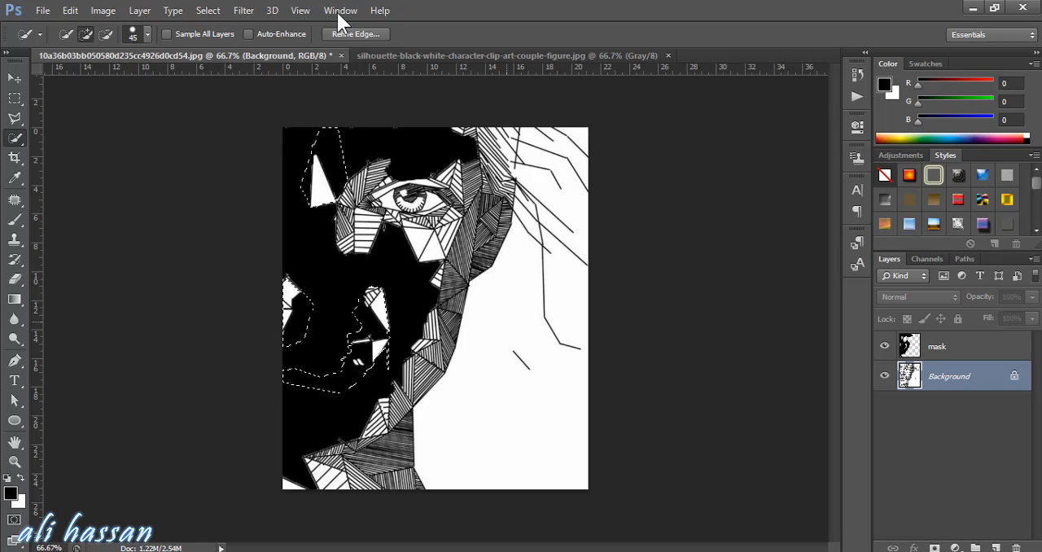
{"action": "key", "text": "alt+bracketright"}
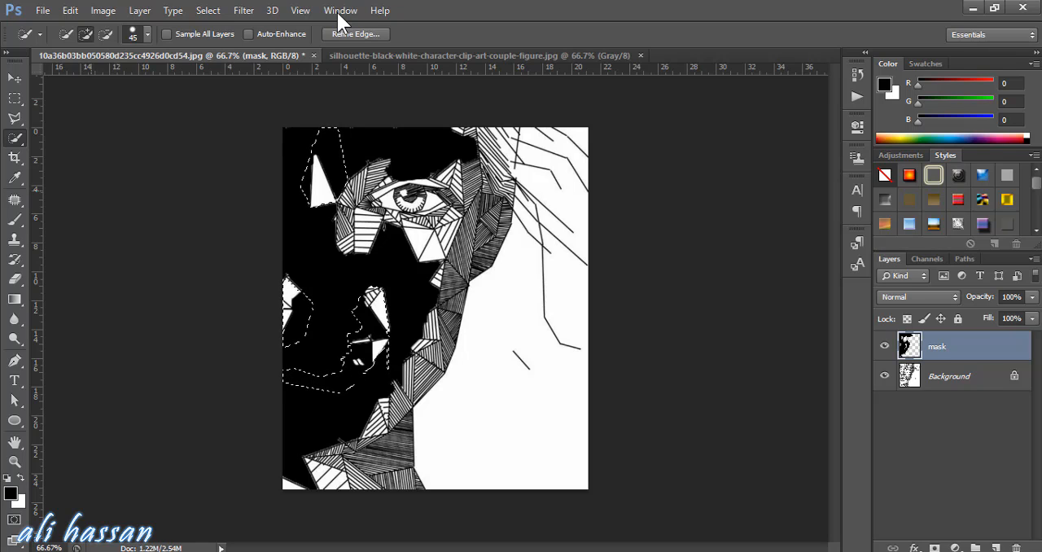
Brush the selected forehead, nose and mouth gaps black on the mask layer, and clear the selection
{"action": "key", "text": "b"}
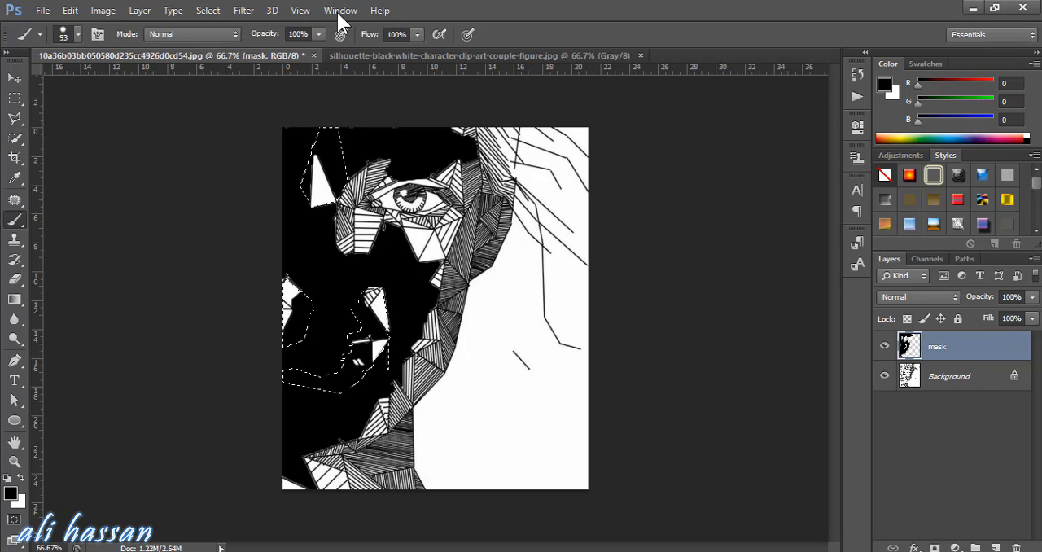
{"action": "left_click_drag", "start_coordinate": [313, 167], "coordinate": [322, 191]}
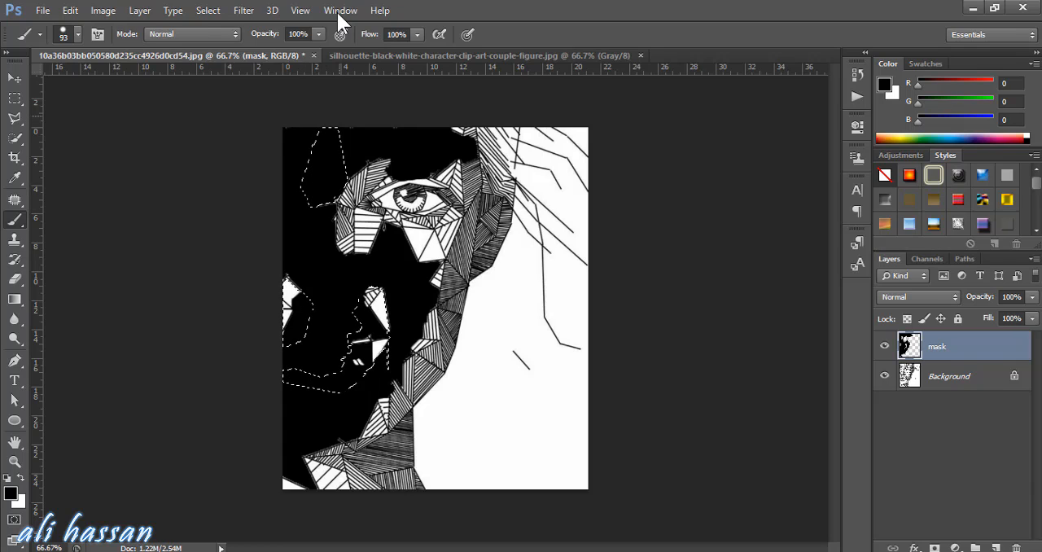
{"action": "mouse_move", "coordinate": [343, 308]}
{"action": "left_mouse_down"}
{"action": "mouse_move", "coordinate": [351, 333]}
{"action": "mouse_move", "coordinate": [384, 342]}
{"action": "mouse_move", "coordinate": [315, 415]}
{"action": "left_mouse_up"}
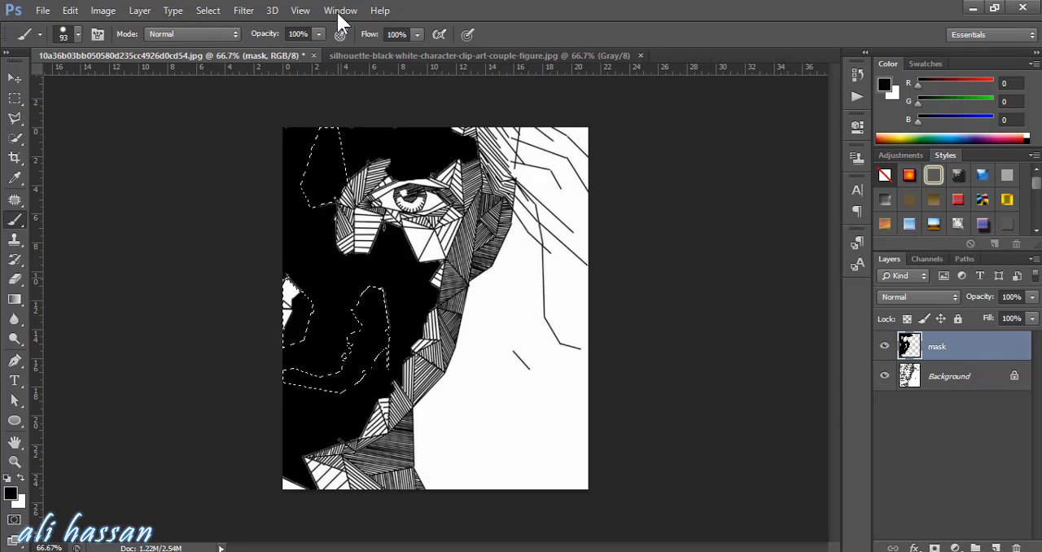
{"action": "left_click_drag", "start_coordinate": [292, 284], "coordinate": [305, 310]}
{"action": "key", "text": "ctrl+d"}
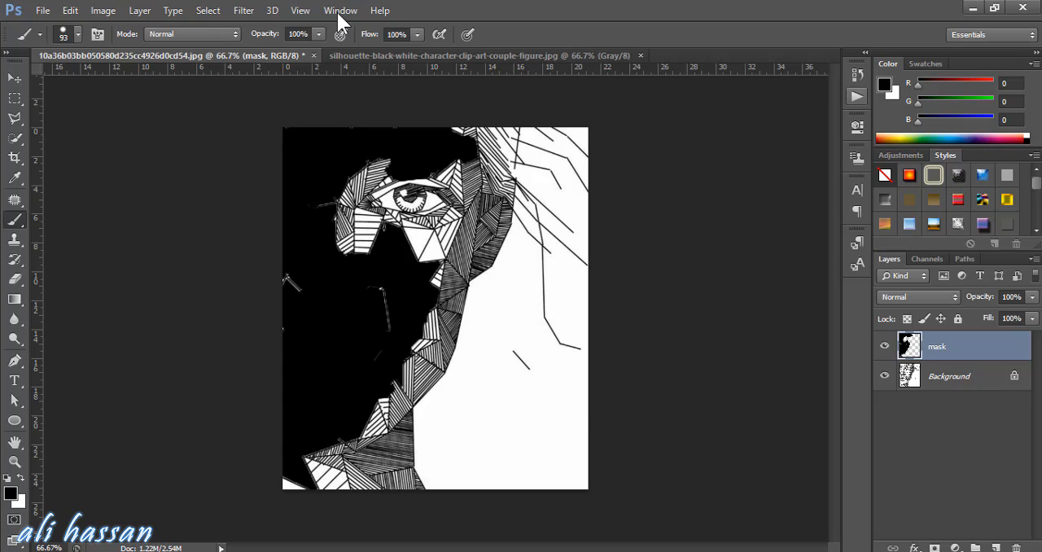
Expand the Fibrum VAR 1 action and play it on the document
{"action": "left_click", "coordinate": [856, 97]}
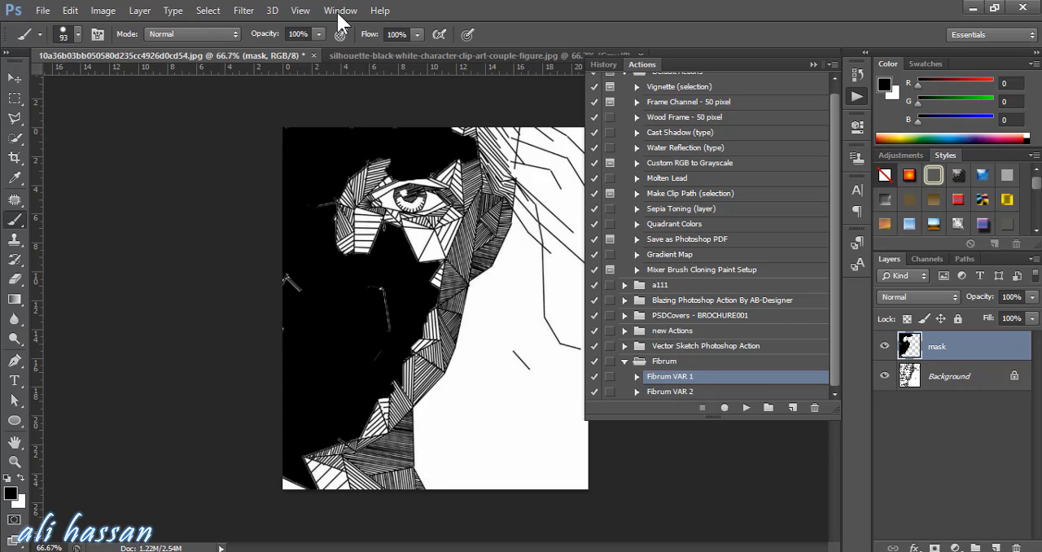
{"action": "left_click", "coordinate": [637, 376]}
{"action": "scroll", "coordinate": [636, 376], "scroll_direction": "down", "scroll_amount": 5}
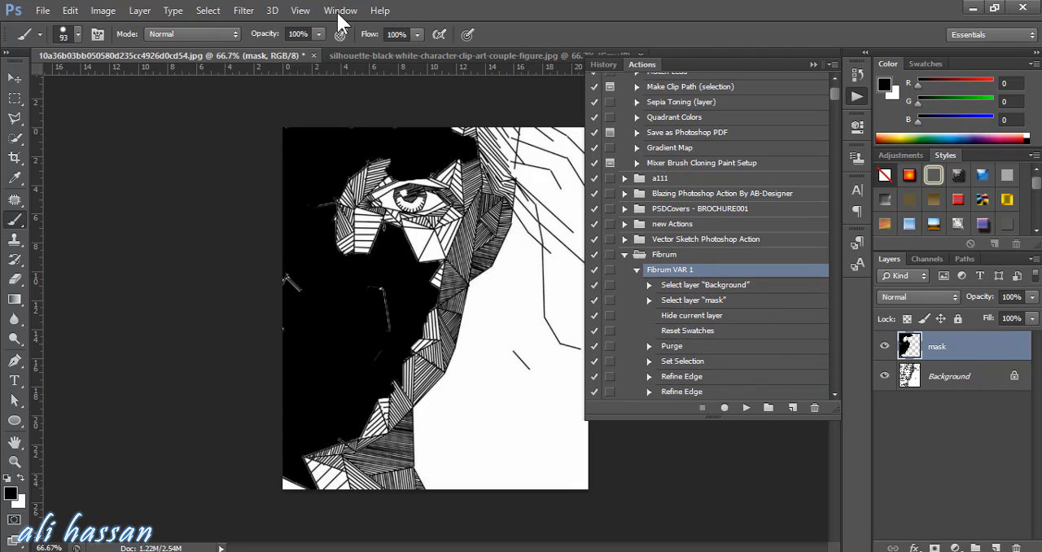
{"action": "left_click", "coordinate": [746, 407]}
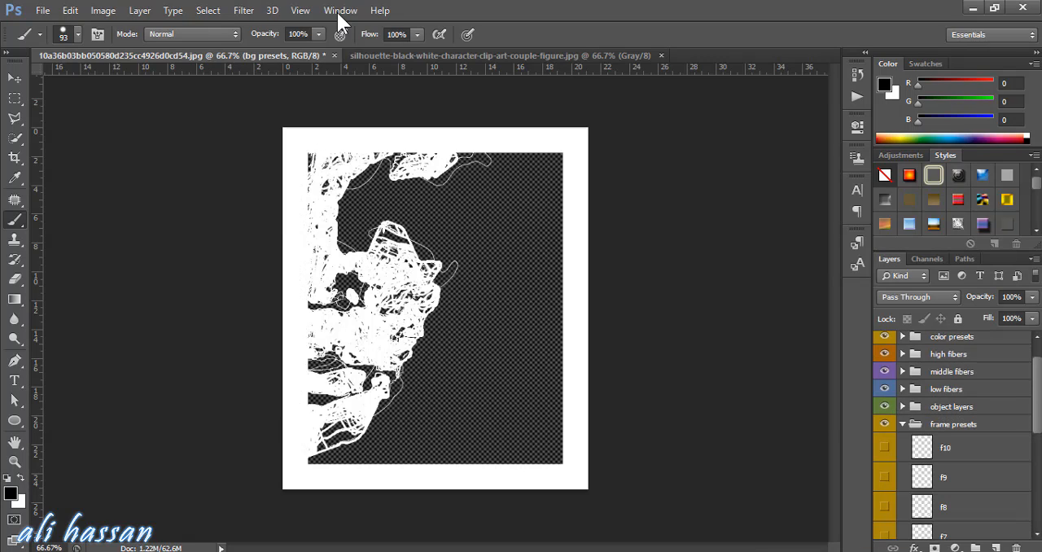
Preview the frame preset layers f10 and f9, and hide both again
{"action": "left_click", "coordinate": [884, 447]}
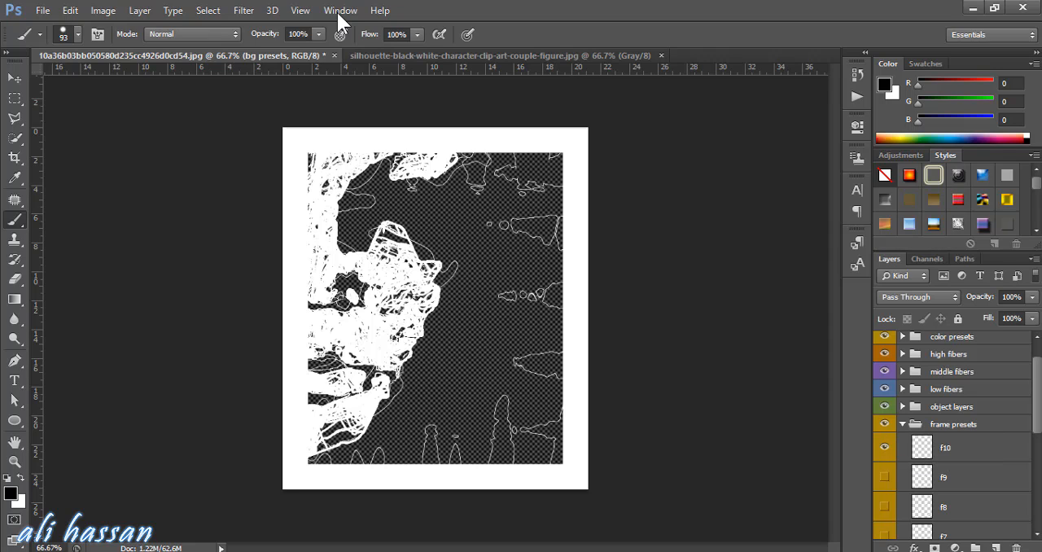
{"action": "left_click", "coordinate": [884, 477]}
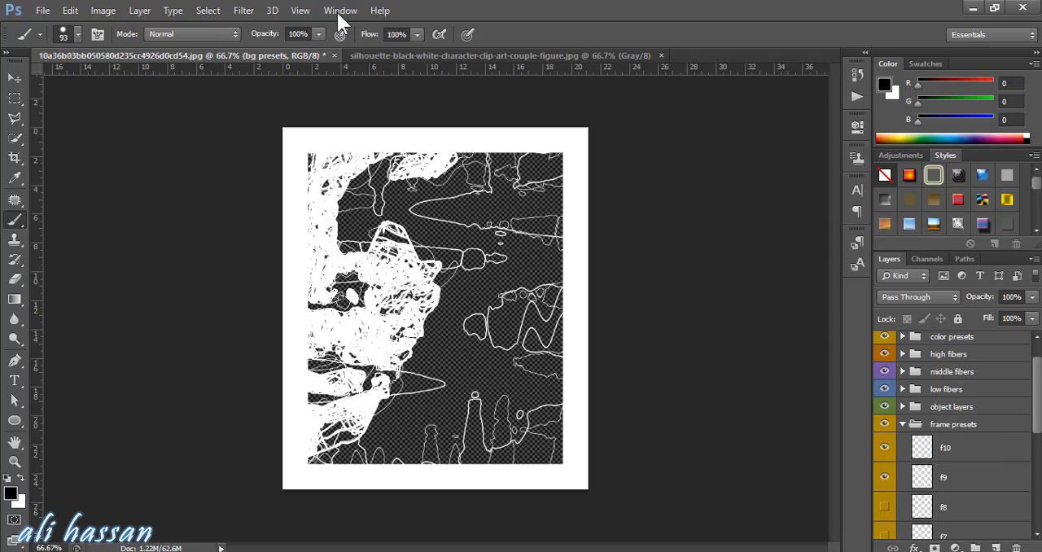
{"action": "left_click", "coordinate": [884, 477]}
{"action": "left_click", "coordinate": [883, 447]}
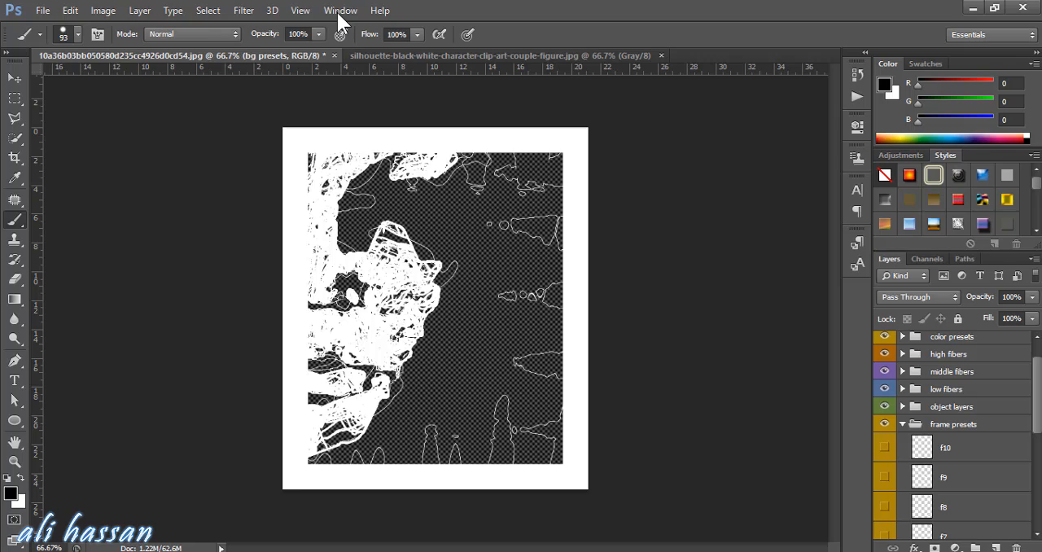
Preview the frame preset layers f5, f4, f3 and f8, and hide them all again
{"action": "scroll", "coordinate": [952, 431], "scroll_direction": "down", "scroll_amount": 4}
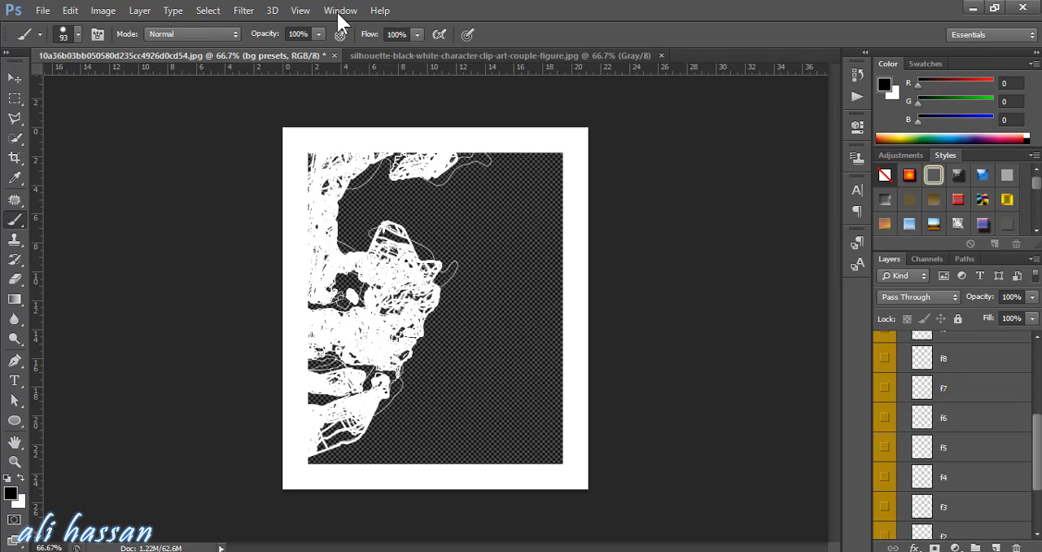
{"action": "left_click", "coordinate": [884, 447]}
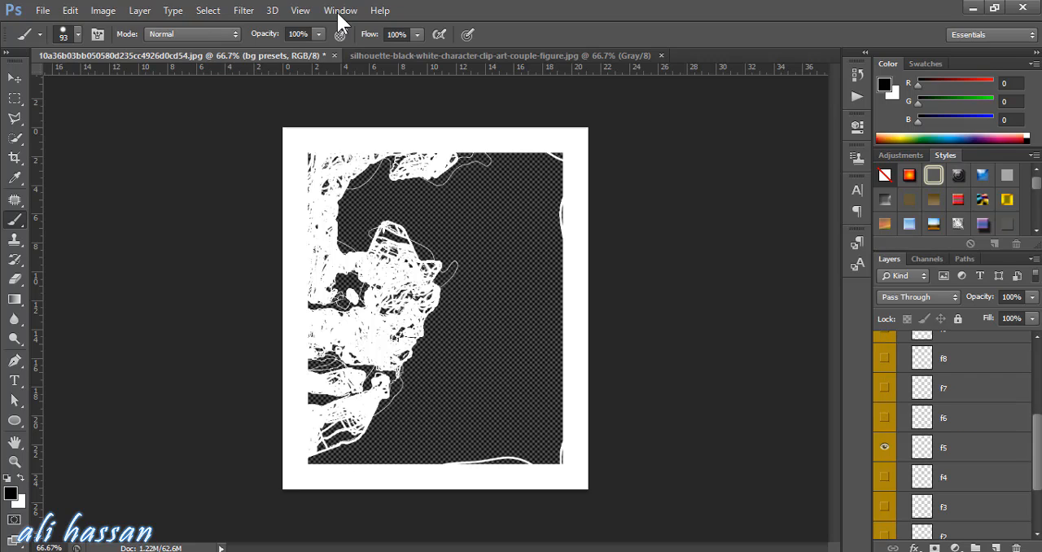
{"action": "left_click", "coordinate": [884, 476]}
{"action": "left_click", "coordinate": [884, 506]}
{"action": "left_click", "coordinate": [884, 357]}
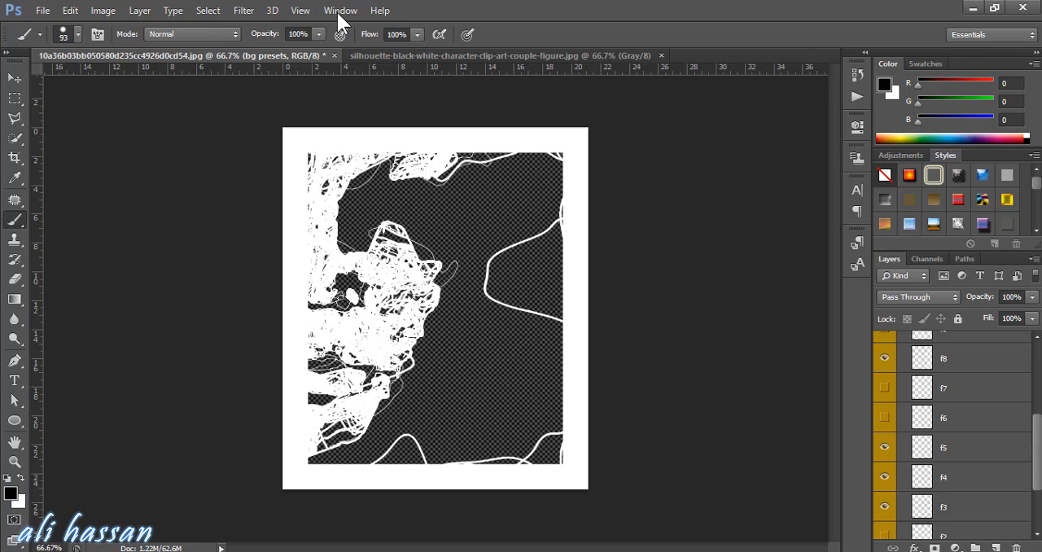
{"action": "left_click", "coordinate": [883, 358]}
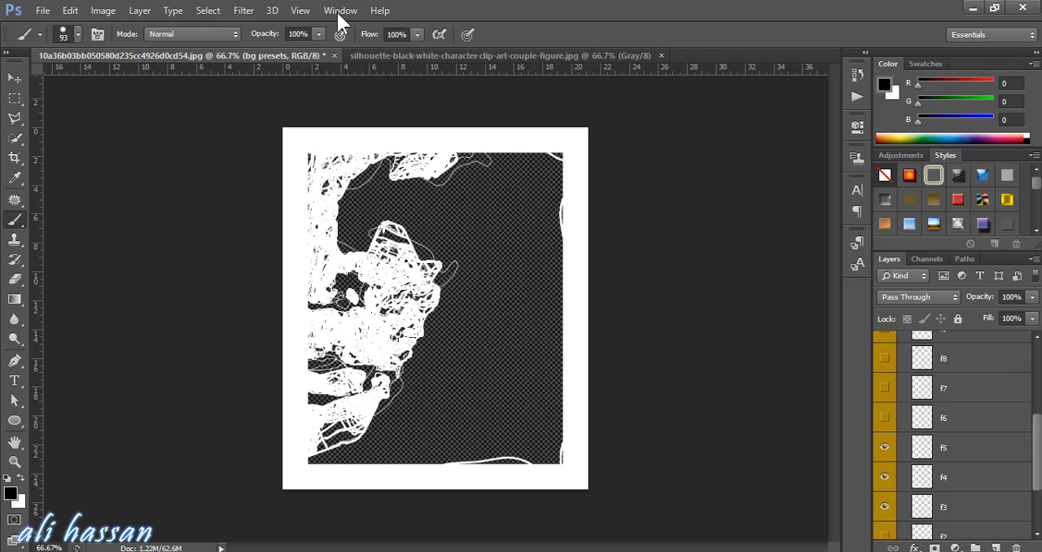
{"action": "left_click", "coordinate": [884, 447]}
{"action": "left_click", "coordinate": [884, 476]}
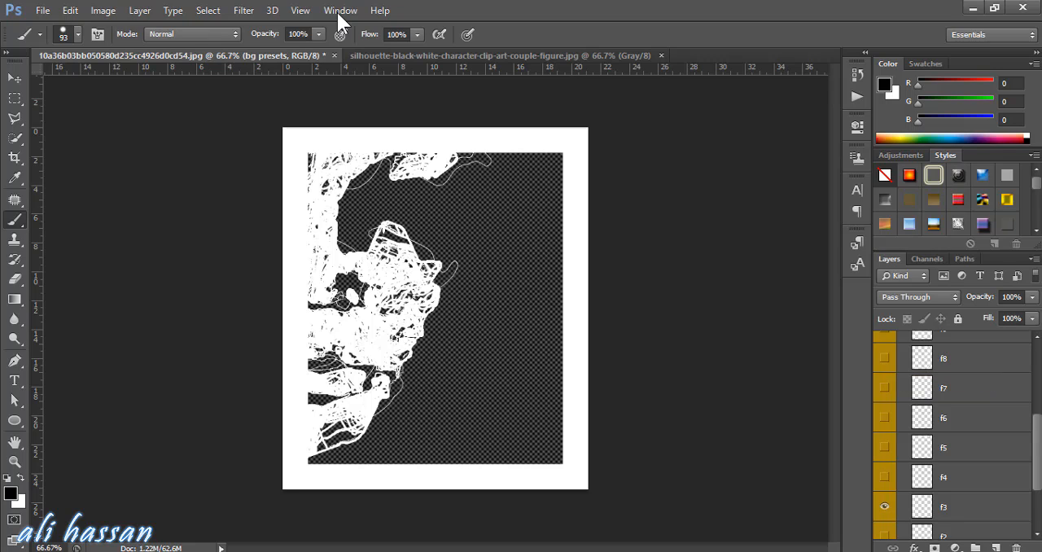
{"action": "left_click", "coordinate": [884, 506]}
Make the frame presets group active and collapse it
{"action": "scroll", "coordinate": [953, 431], "scroll_direction": "up", "scroll_amount": 4}
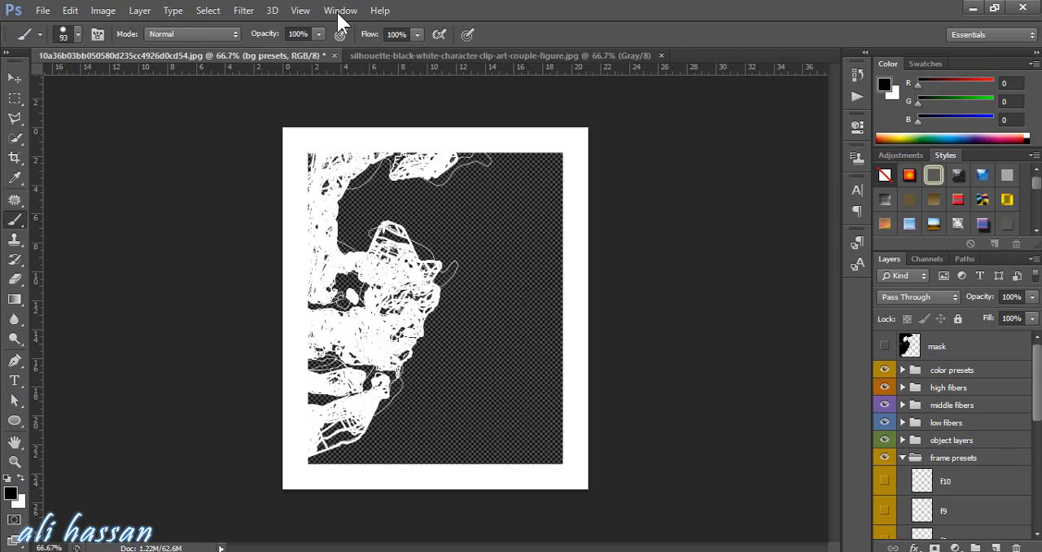
{"action": "left_click", "coordinate": [952, 457]}
{"action": "left_click", "coordinate": [902, 457]}
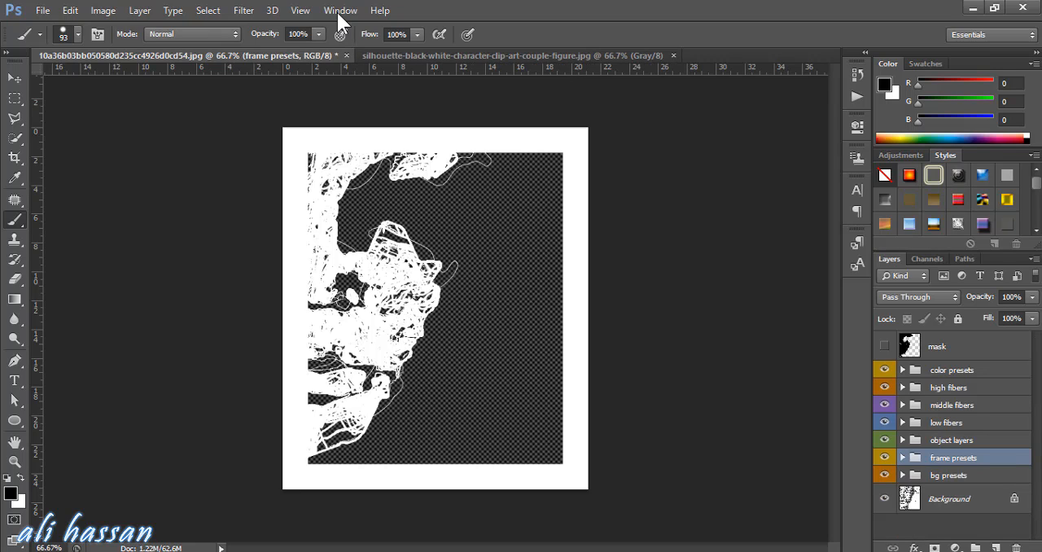
Hide and show the high fibers group to compare the artwork with and without it
{"action": "left_click", "coordinate": [884, 440]}
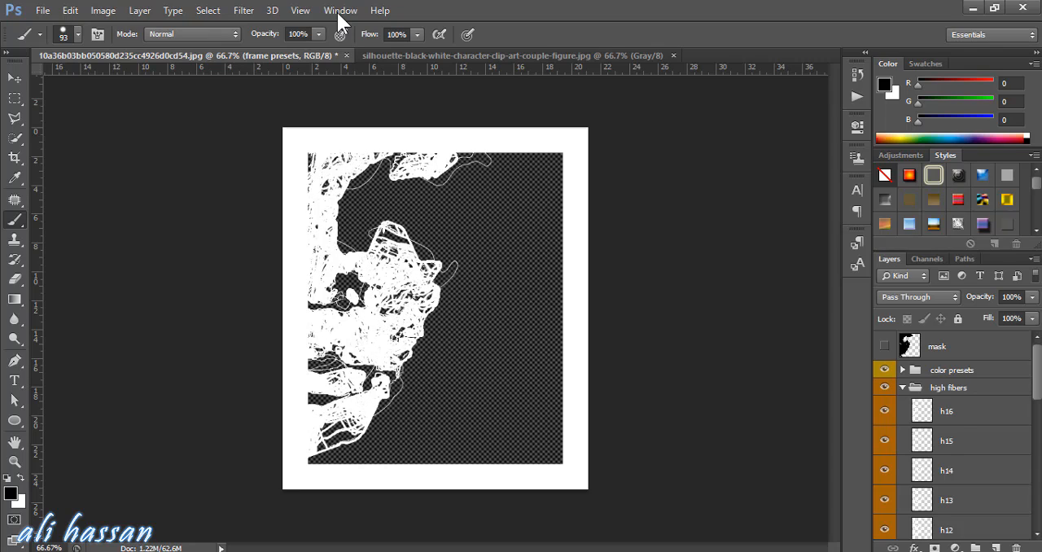
{"action": "left_click", "coordinate": [885, 388]}
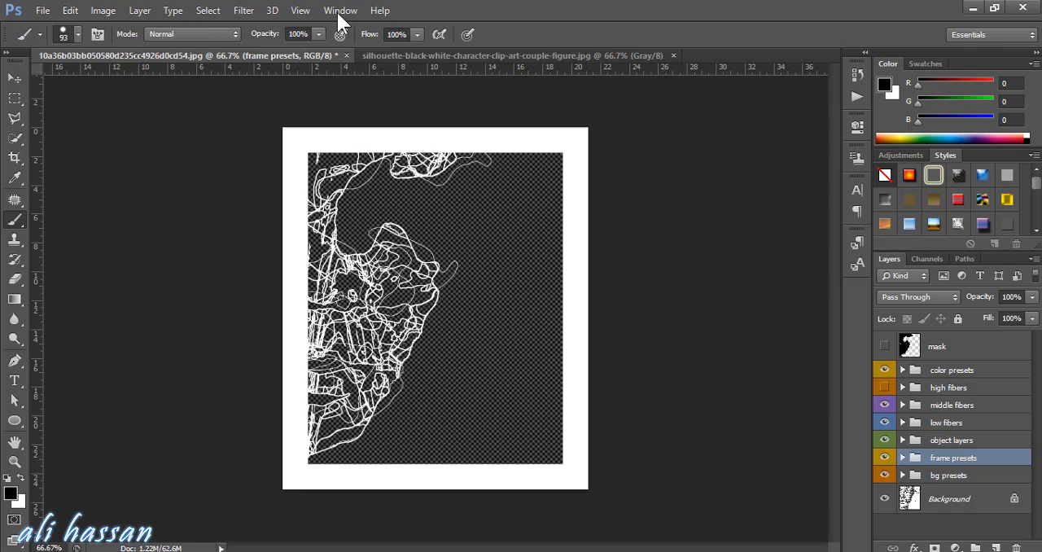
{"action": "left_click", "coordinate": [884, 388]}
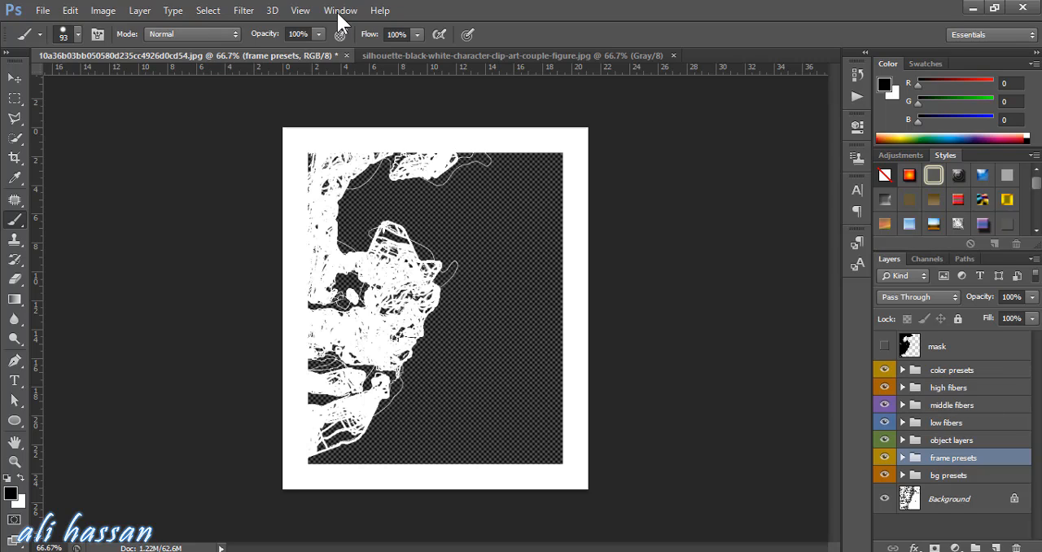
Expand the color presets group and preview color10, color9 and color8 one at a time, hiding each again
{"action": "left_click", "coordinate": [885, 370]}
{"action": "left_click", "coordinate": [902, 370]}
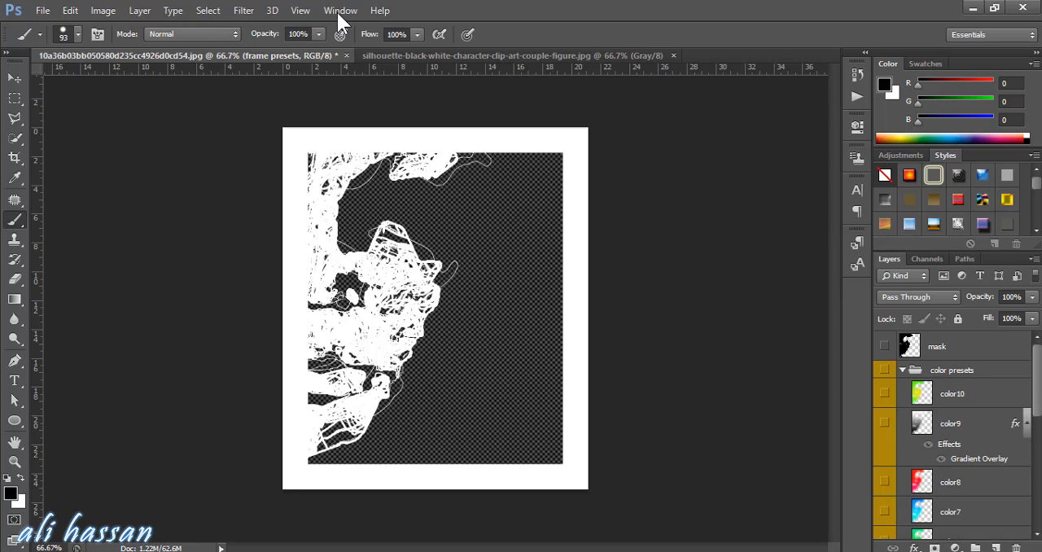
{"action": "left_click_drag", "start_coordinate": [884, 369], "coordinate": [885, 393]}
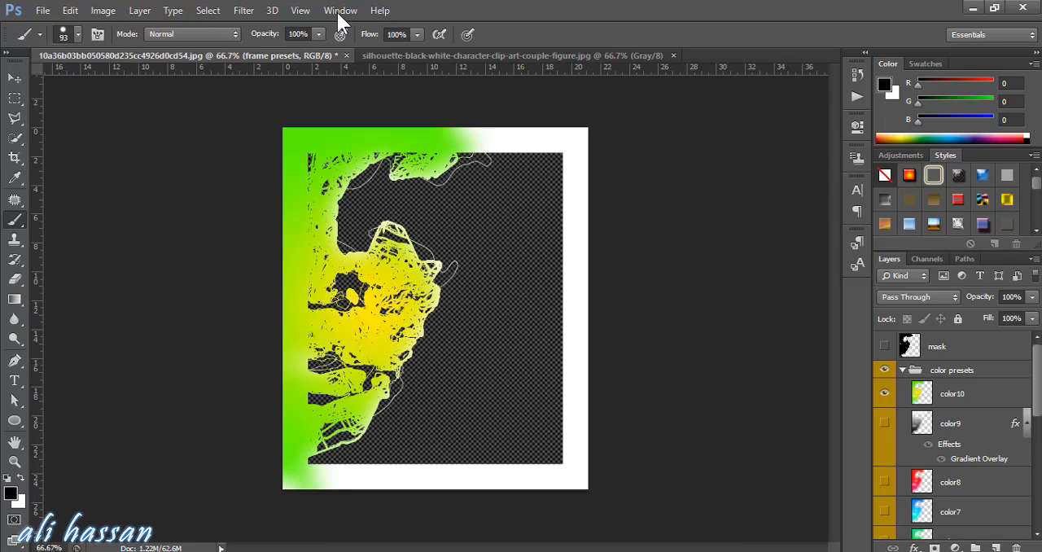
{"action": "left_click", "coordinate": [884, 393]}
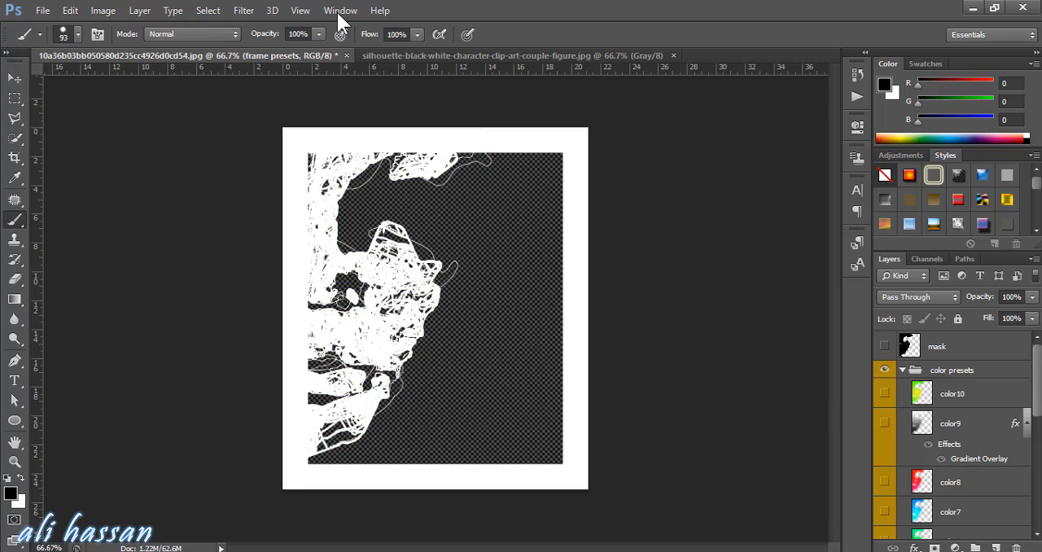
{"action": "left_click", "coordinate": [884, 422]}
{"action": "left_click", "coordinate": [884, 423]}
{"action": "left_click", "coordinate": [885, 481]}
{"action": "left_click", "coordinate": [885, 482]}
Preview color1 and color2 one at a time, hide both again, and collapse the color presets group
{"action": "scroll", "coordinate": [952, 440], "scroll_direction": "down", "scroll_amount": 5}
{"action": "left_click", "coordinate": [885, 452]}
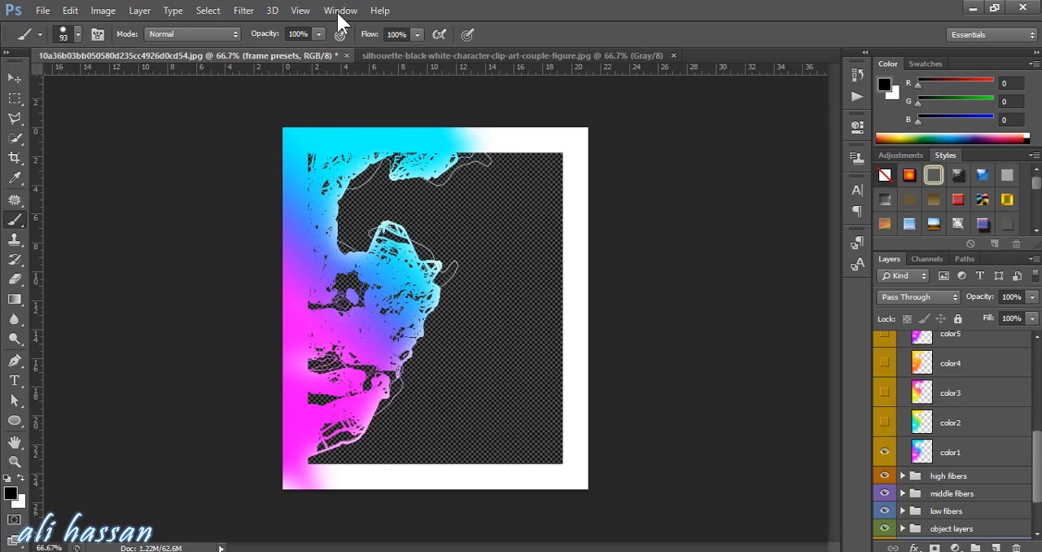
{"action": "left_click", "coordinate": [885, 452]}
{"action": "left_click", "coordinate": [884, 423]}
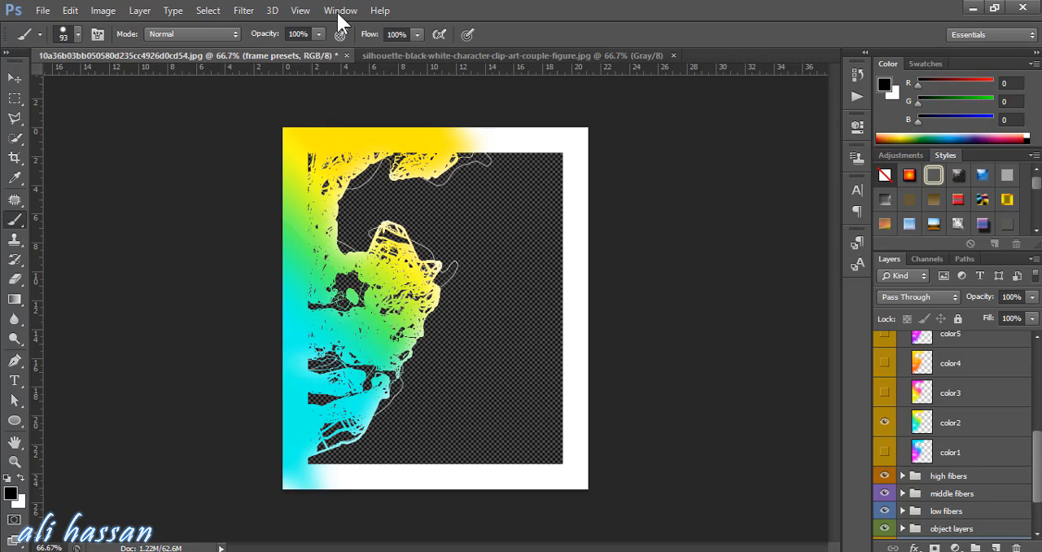
{"action": "left_click", "coordinate": [885, 422]}
{"action": "scroll", "coordinate": [953, 439], "scroll_direction": "up", "scroll_amount": 5}
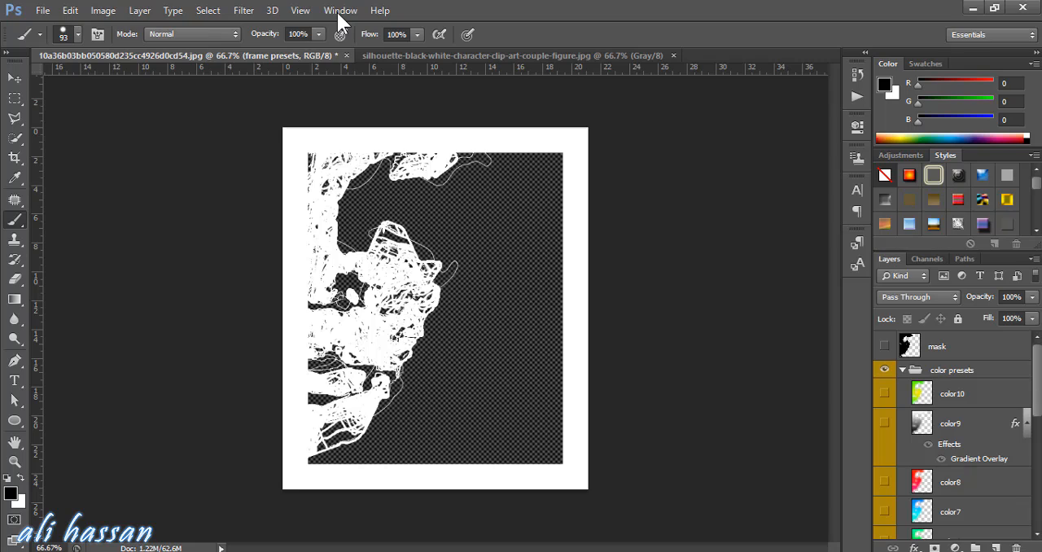
{"action": "left_click", "coordinate": [902, 369]}
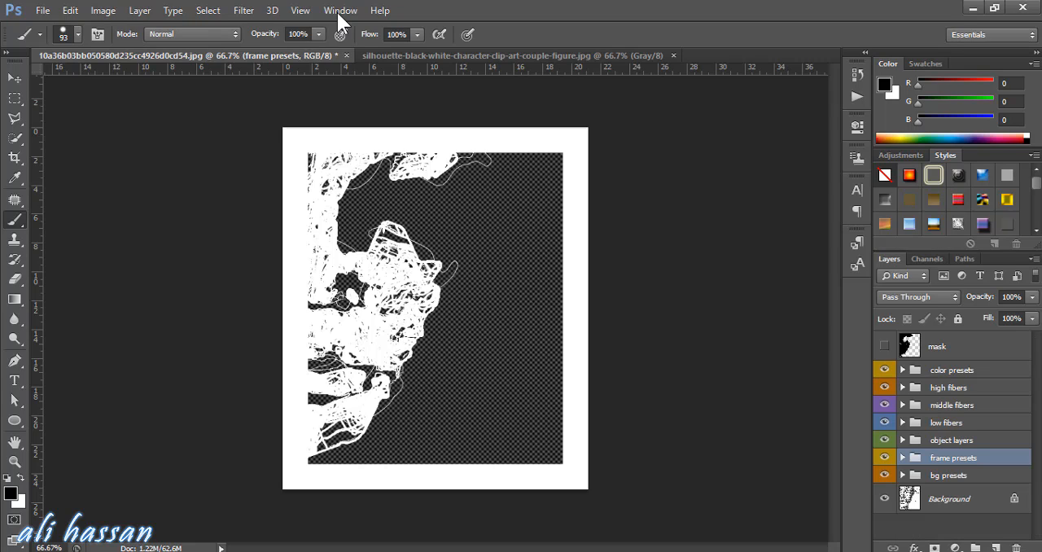
Toggle the Background layer's visibility off and on several times to check its effect on the artwork
{"action": "left_click", "coordinate": [884, 498]}
{"action": "left_click", "coordinate": [884, 498]}
{"action": "left_click", "coordinate": [885, 498]}
{"action": "left_click", "coordinate": [885, 498]}
{"action": "left_click", "coordinate": [885, 498]}
{"action": "left_click", "coordinate": [885, 498]}
Hide the color presets, high fibers, middle fibers, low fibers, object layers, frame presets and bg presets groups to reveal the original line art
{"action": "left_click", "coordinate": [884, 370]}
{"action": "left_click", "coordinate": [883, 388]}
{"action": "left_click", "coordinate": [884, 405]}
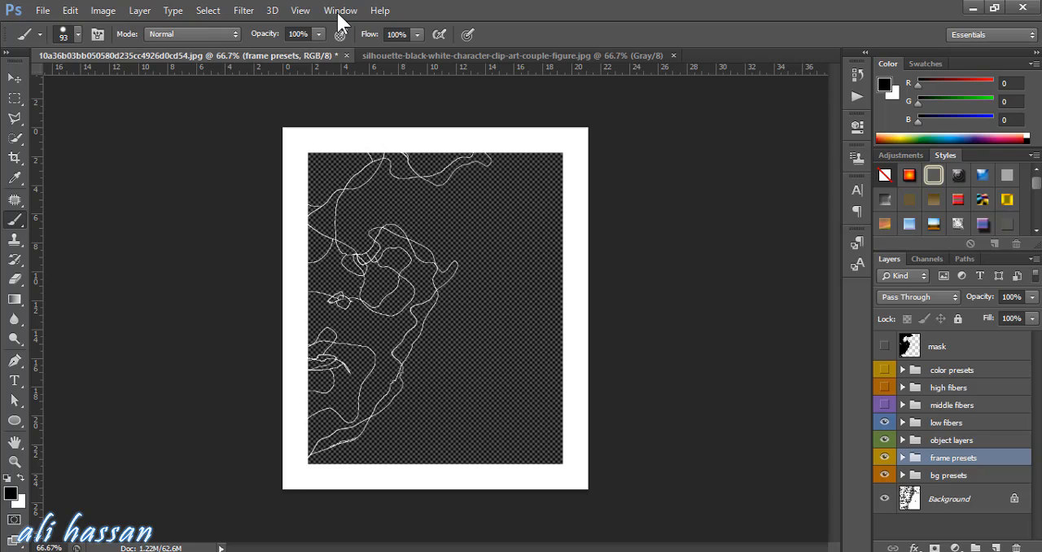
{"action": "left_click", "coordinate": [884, 422]}
{"action": "left_click", "coordinate": [884, 439]}
{"action": "left_click", "coordinate": [884, 457]}
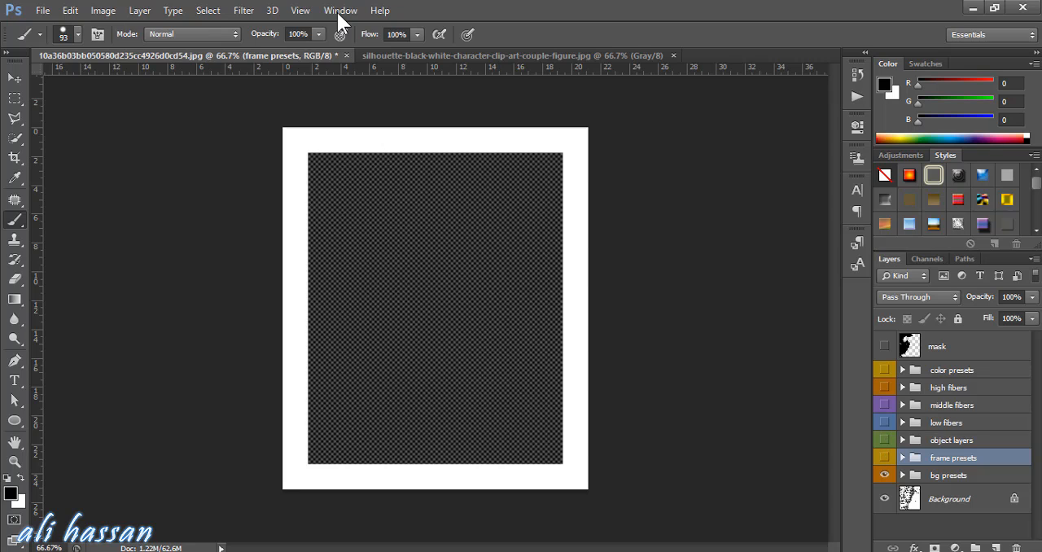
{"action": "left_click", "coordinate": [884, 475]}
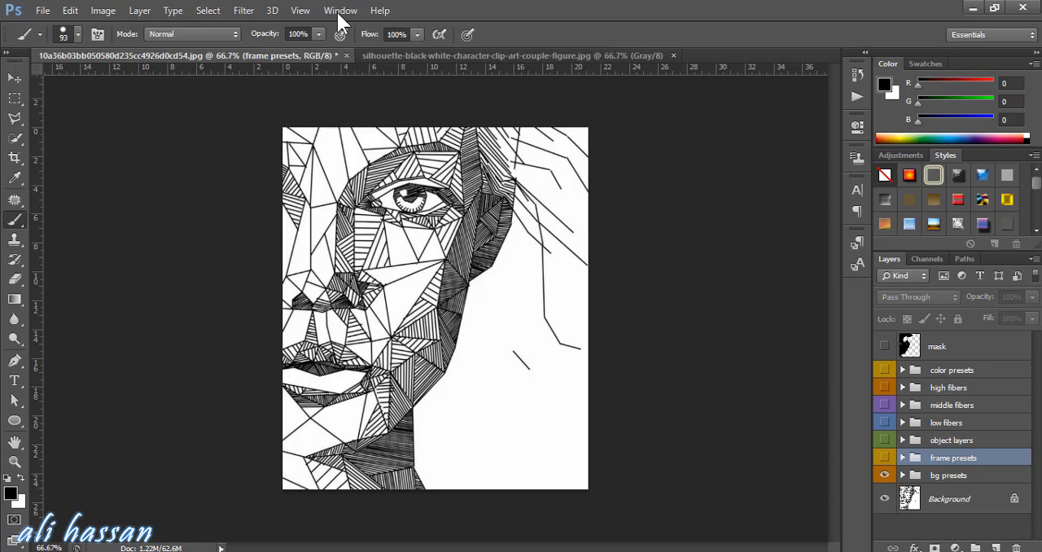